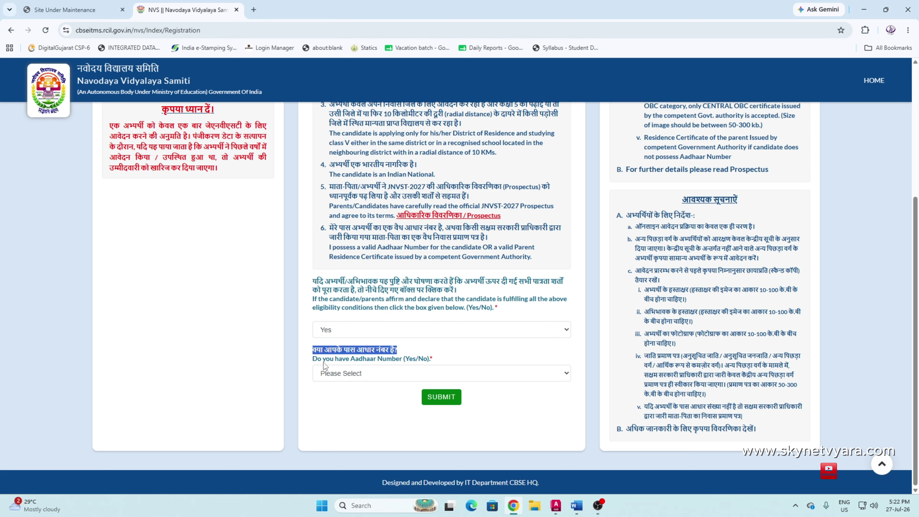
Answer Yes to having an Aadhaar number and go to the Aadhaar number field.
click(405, 365)
click(400, 373)
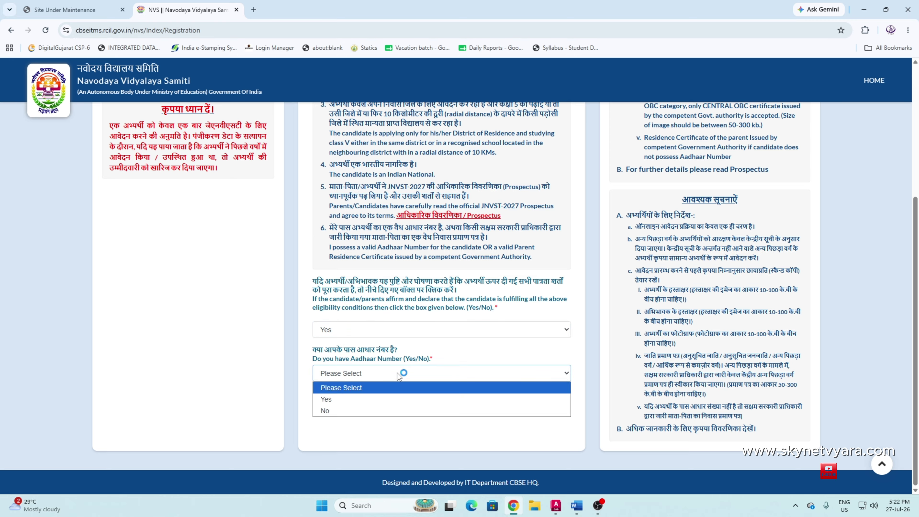
click(367, 398)
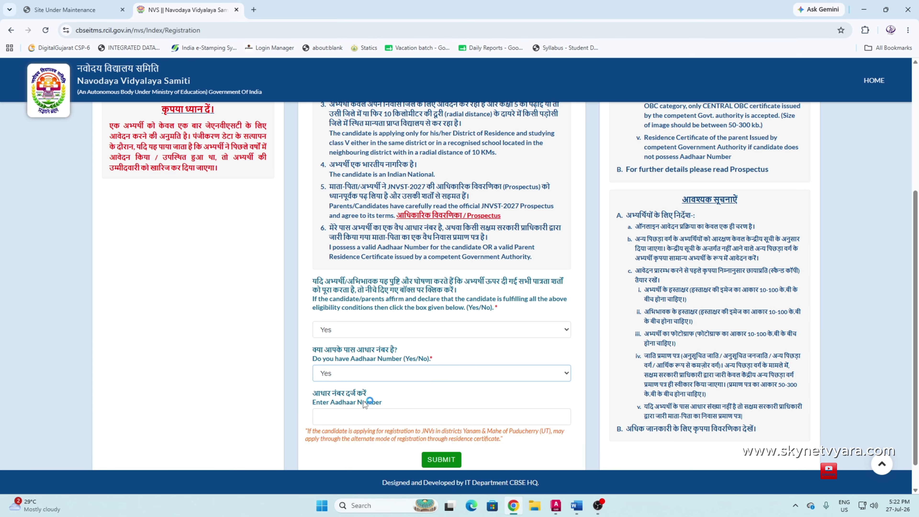
scroll(348, 389, down, 1)
click(318, 384)
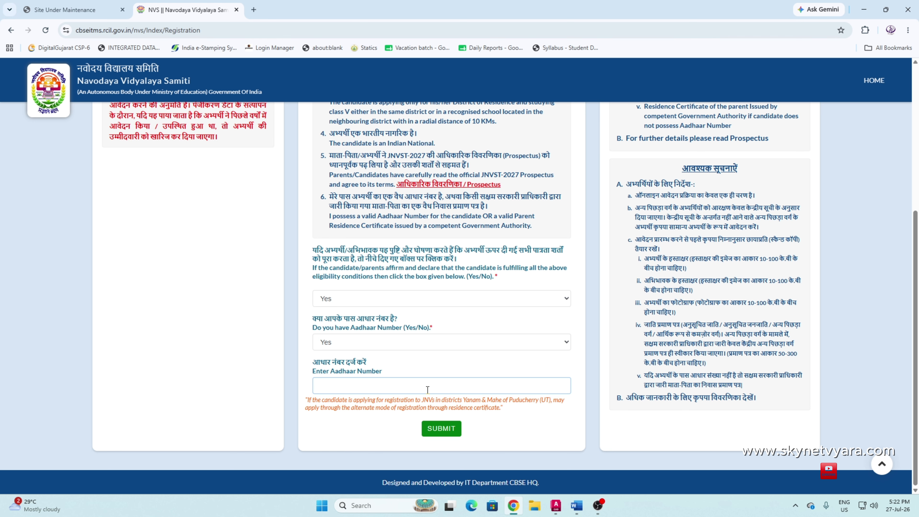
Answer No to having an Aadhaar number and accept the provisional registration notice.
click(361, 342)
click(353, 377)
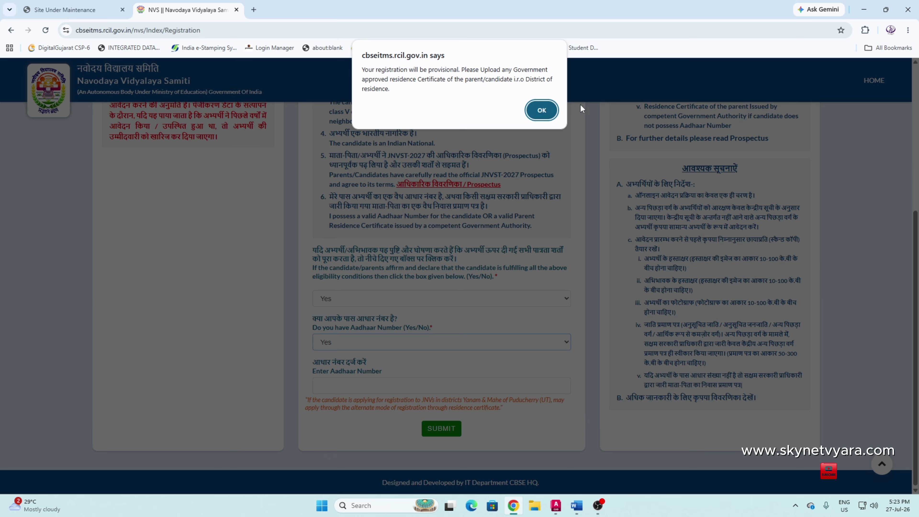
click(541, 111)
Choose "gyansahayak 2026-Cover.jpg" as the residence certificate and proceed to the class VI application form.
scroll(337, 346, down, 4)
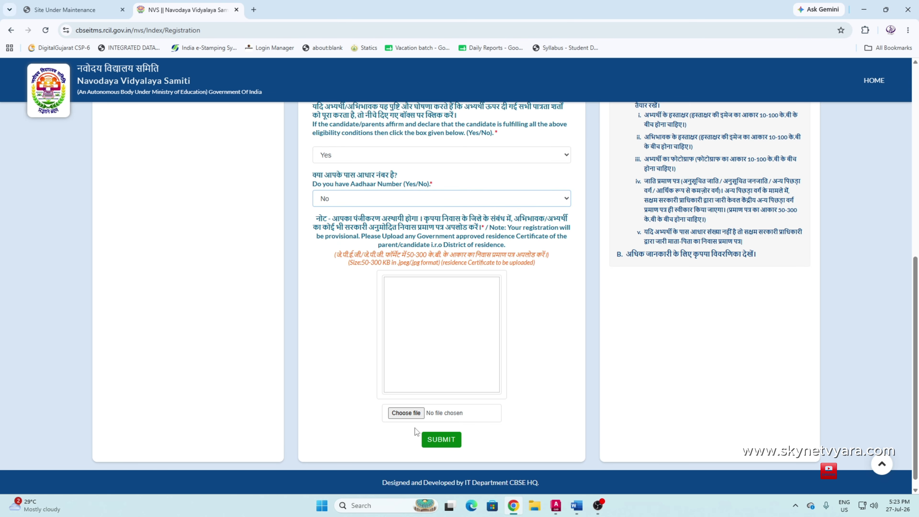
click(409, 413)
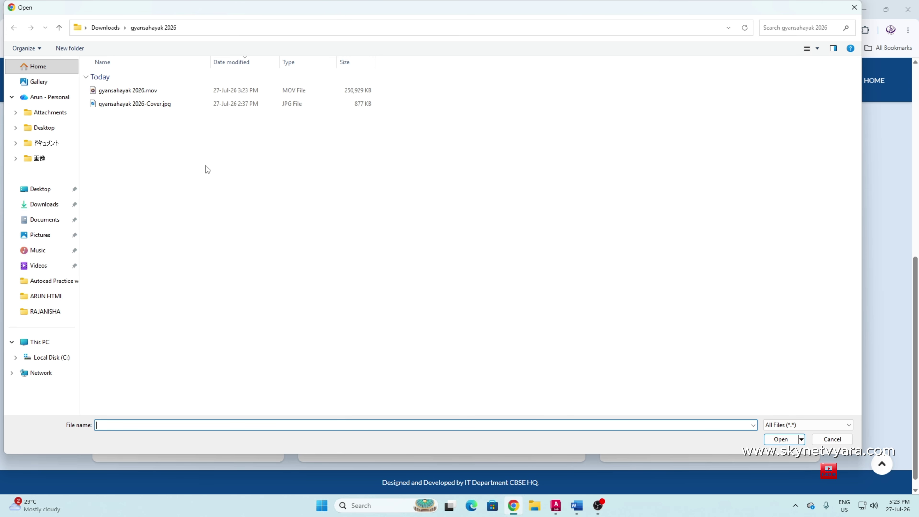
double_click(147, 103)
key(Return)
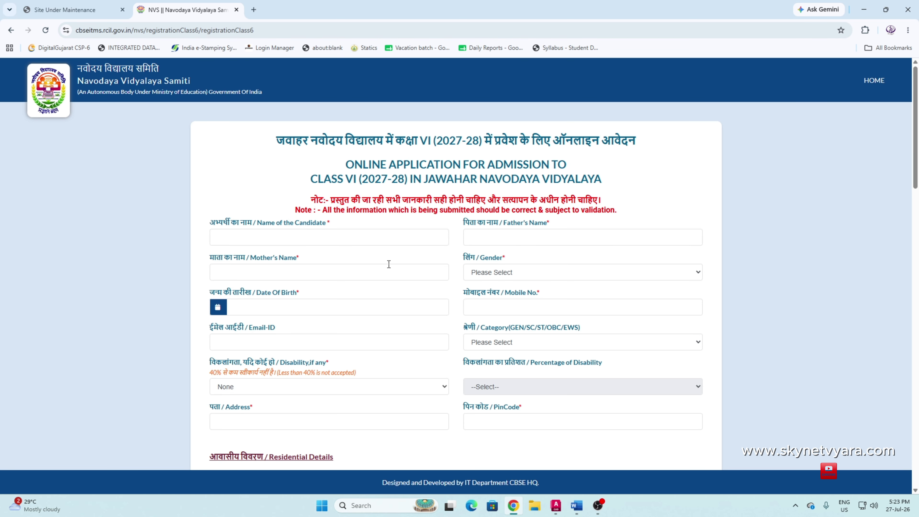
Review the candidate, father's and mother's name fields of the application form.
scroll(389, 264, down, 1)
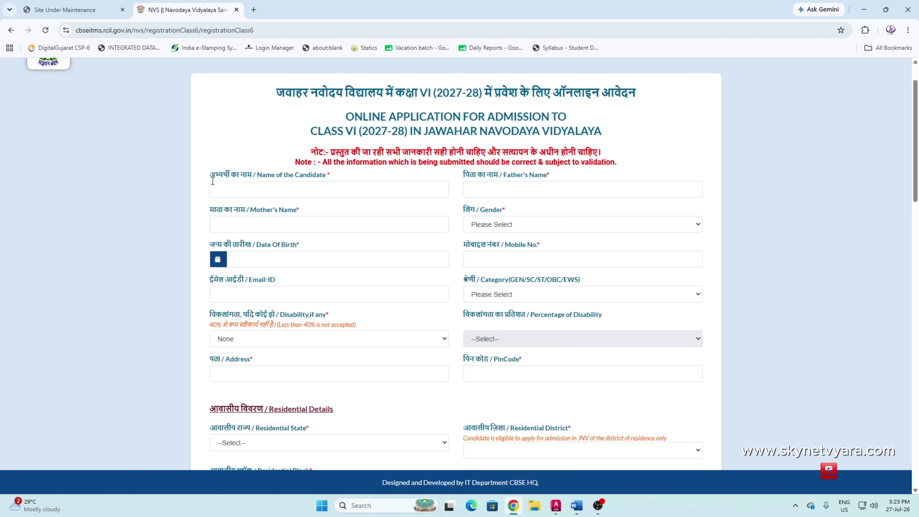
drag(210, 175, 219, 176)
click(244, 192)
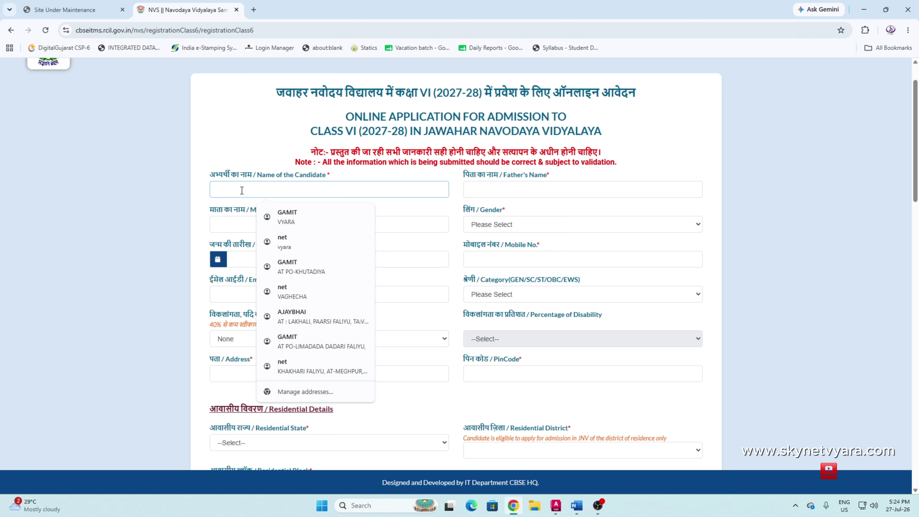
drag(465, 174, 546, 182)
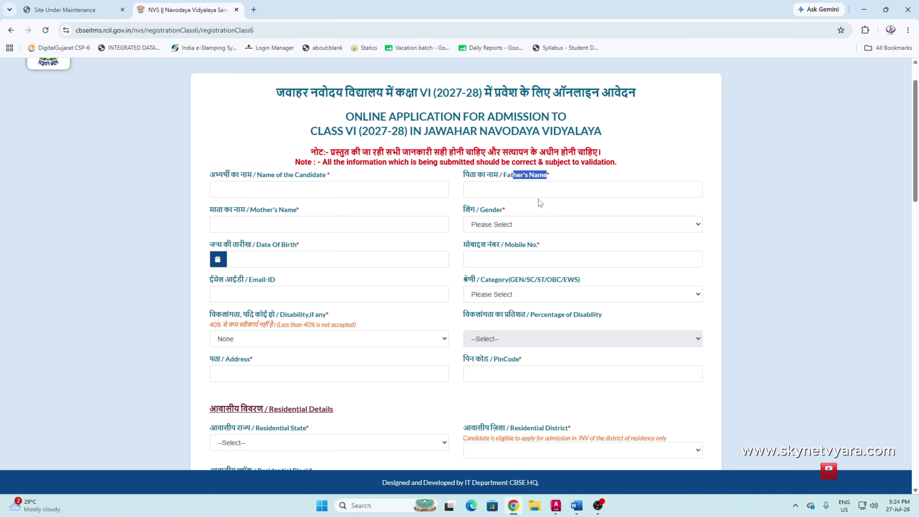
click(536, 193)
click(541, 180)
drag(211, 213, 299, 214)
click(275, 227)
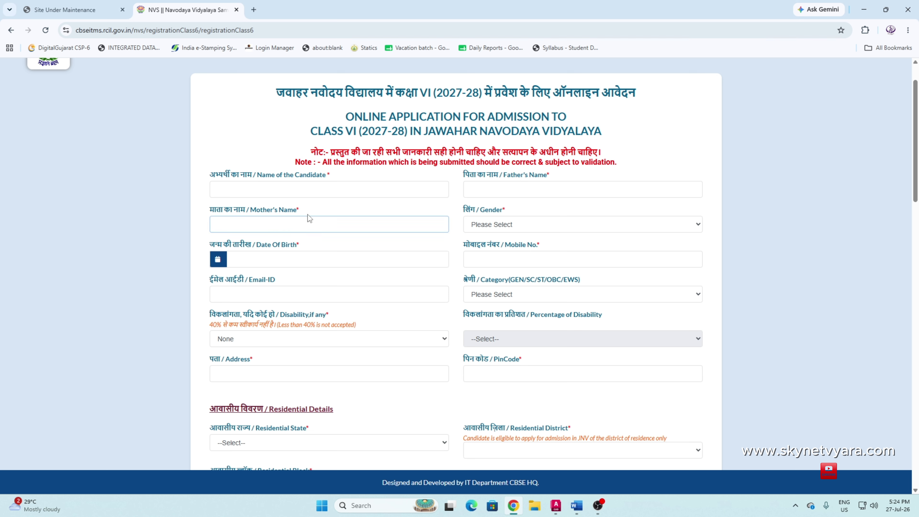
drag(465, 176, 550, 176)
drag(239, 214, 304, 213)
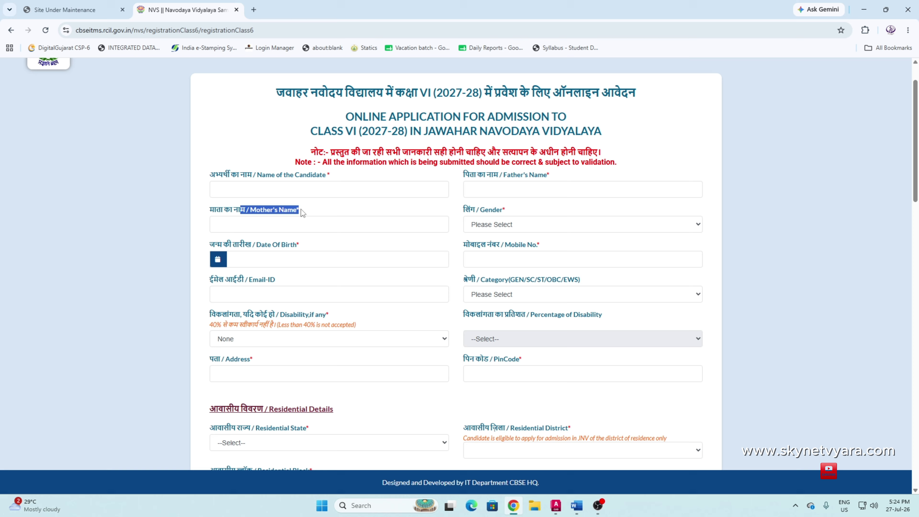
click(311, 230)
Check which options the Gender field offers without choosing one.
drag(465, 212, 499, 214)
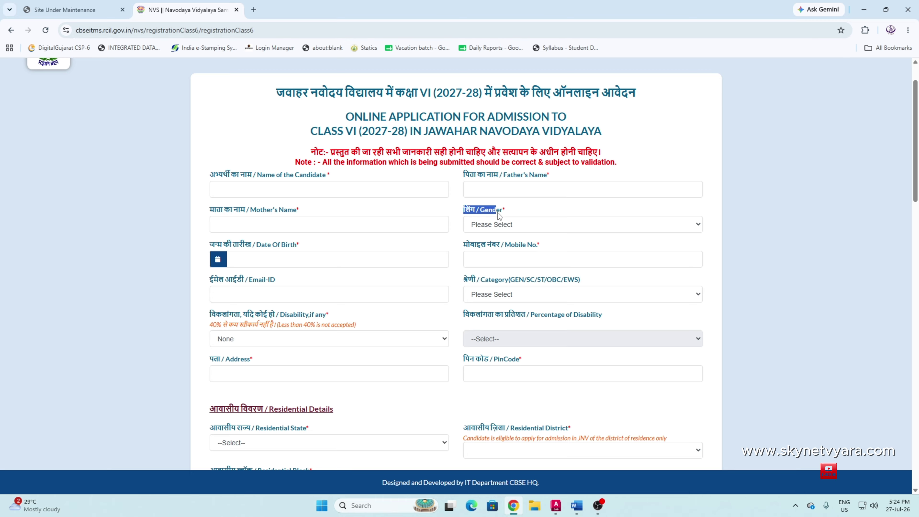
click(507, 229)
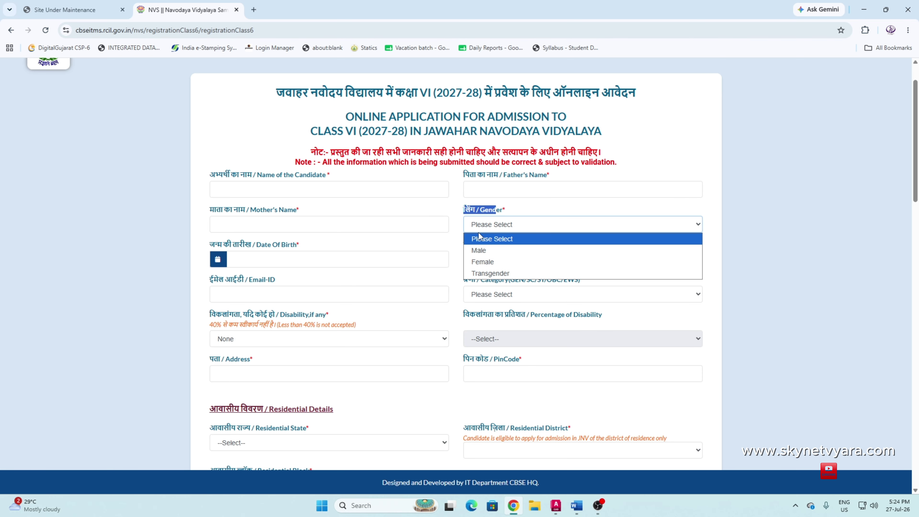
click(465, 221)
Examine the Date Of Birth calendar and the Mobile No. field without entering anything.
scroll(398, 221, down, 1)
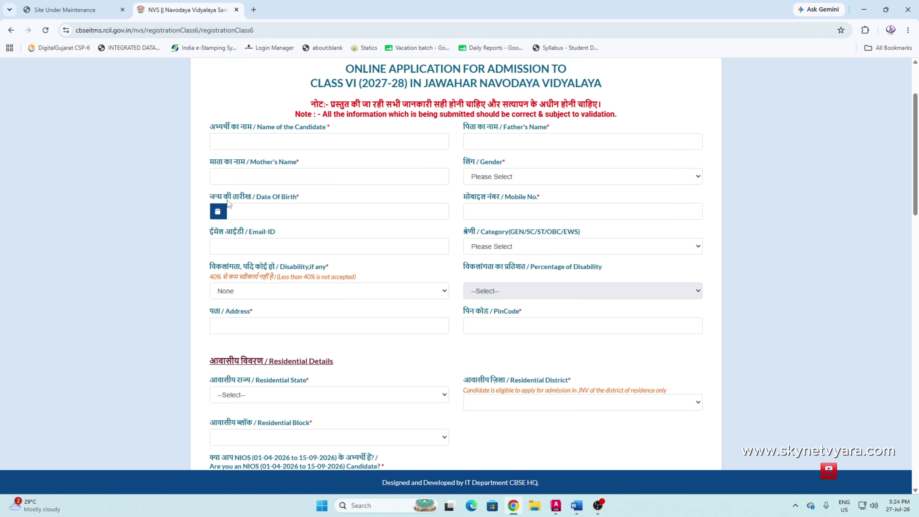
drag(205, 197, 281, 201)
click(281, 211)
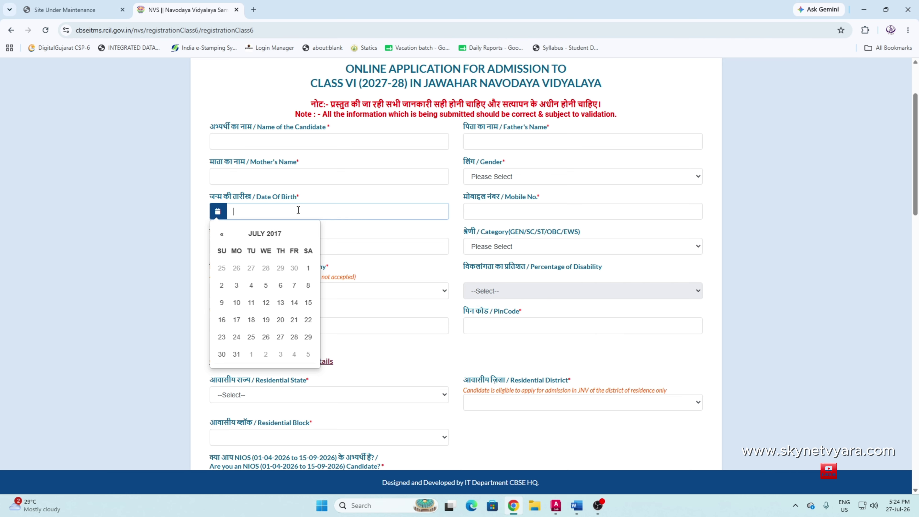
click(414, 200)
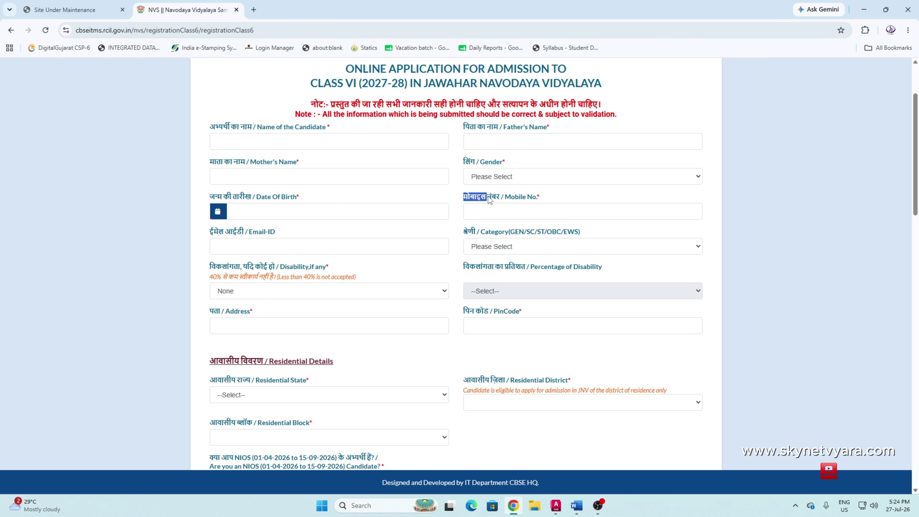
click(525, 213)
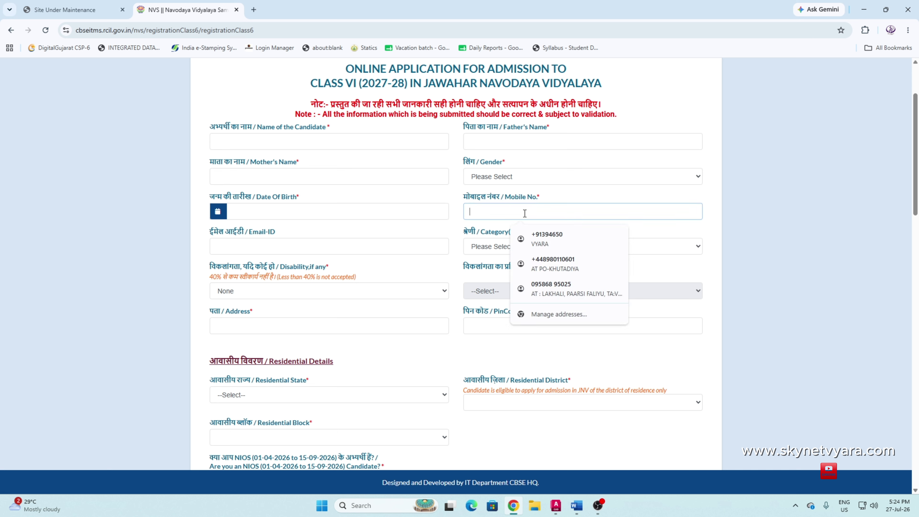
drag(470, 197, 530, 205)
Review the Email-ID field and the available Category options without choosing one.
drag(213, 233, 283, 237)
click(272, 237)
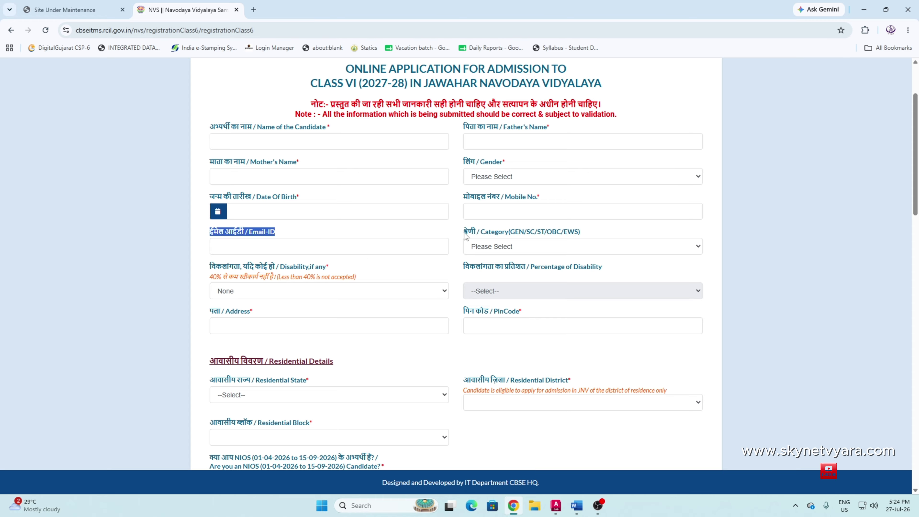
drag(465, 233, 483, 234)
click(511, 245)
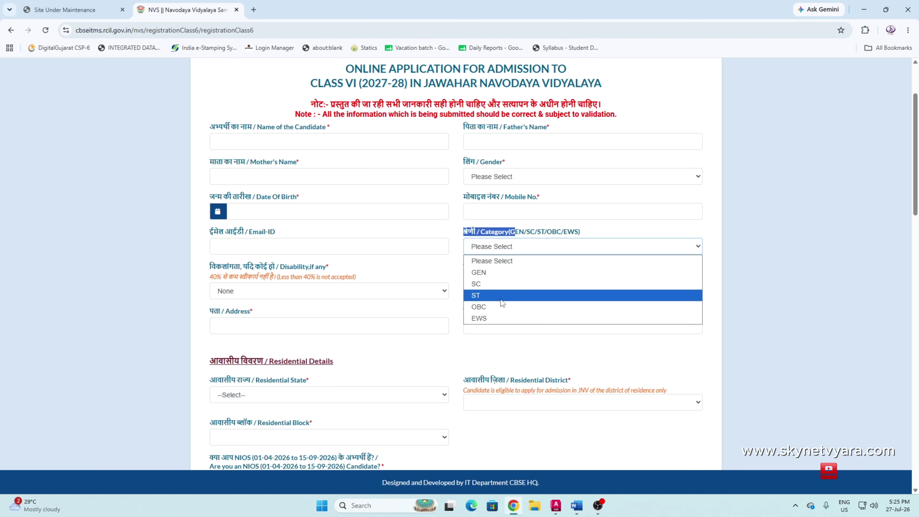
click(507, 240)
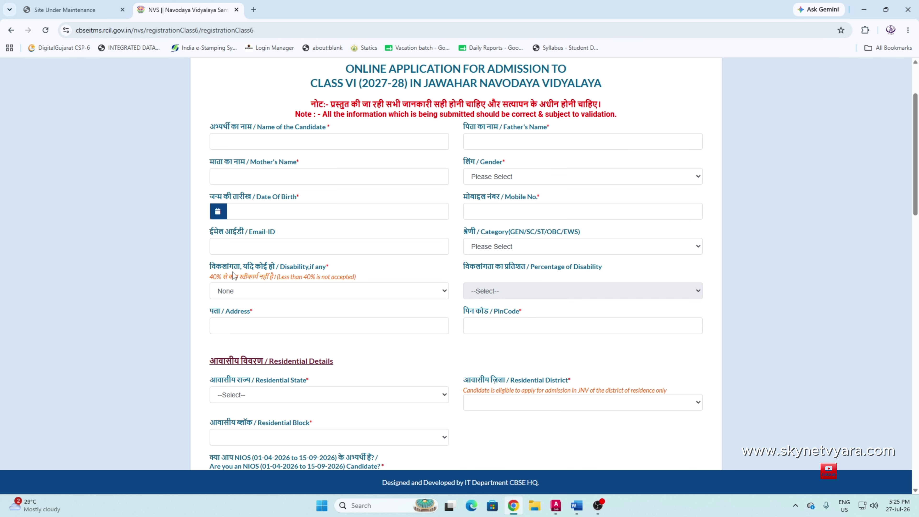
Check the disability types offered and the note on the minimum accepted percentage.
drag(216, 270, 279, 271)
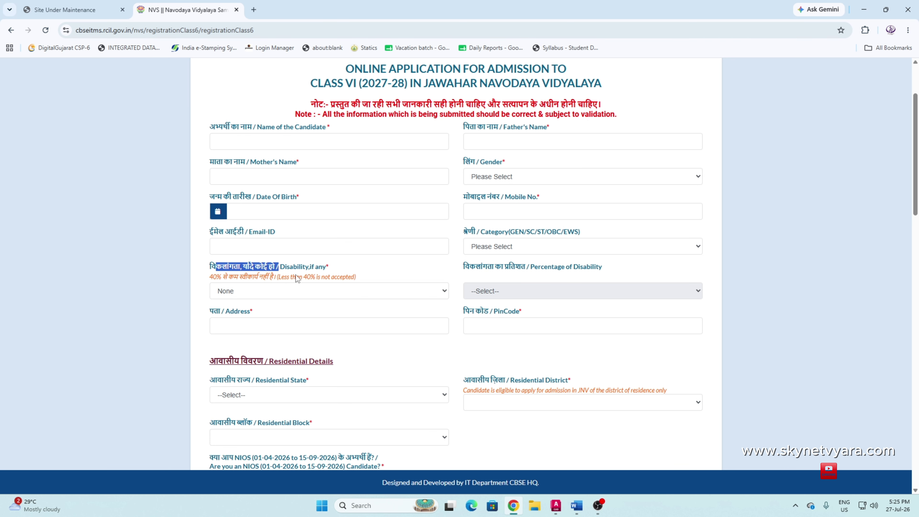
scroll(306, 274, down, 3)
click(238, 199)
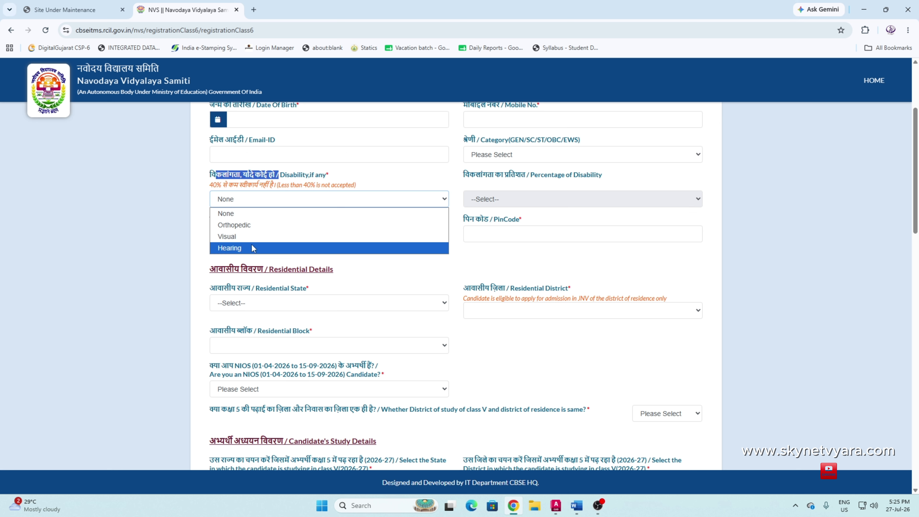
click(247, 180)
drag(222, 177, 288, 180)
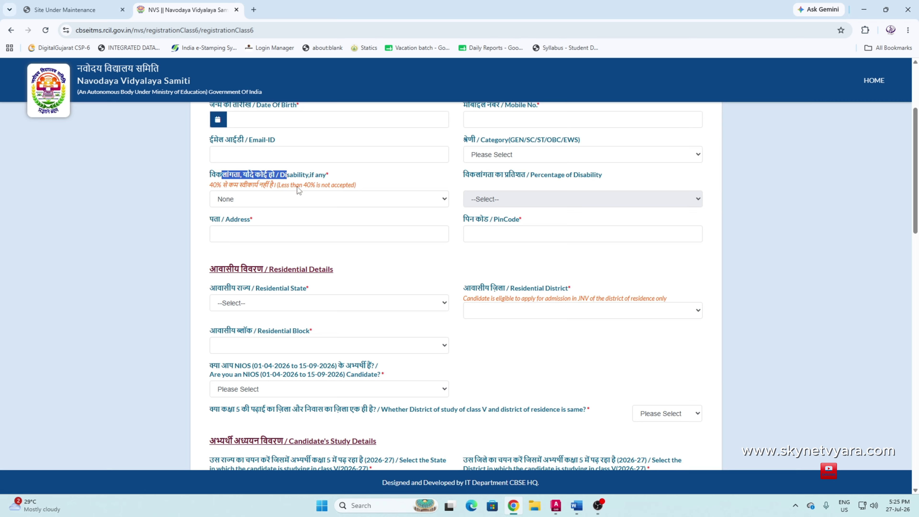
Select Orthopedic as the disability to view the percentage options, and reset the disability to None.
click(296, 198)
click(288, 222)
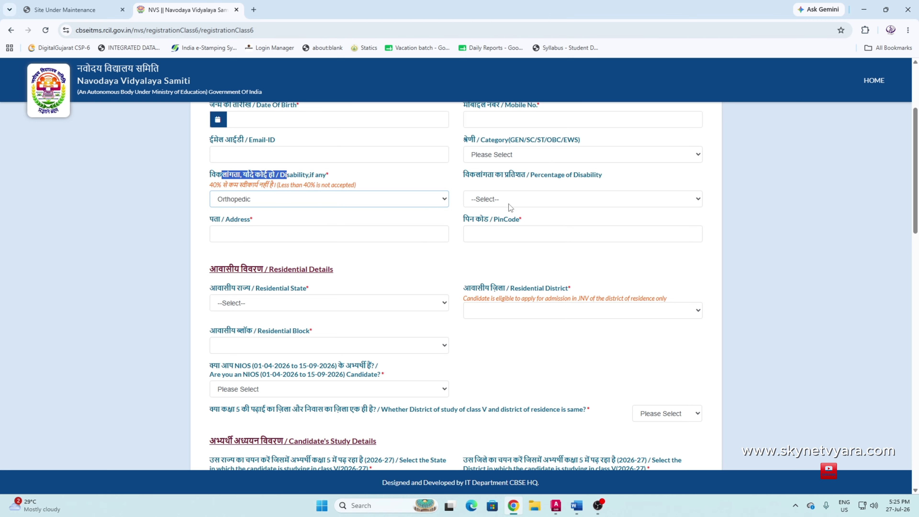
click(512, 199)
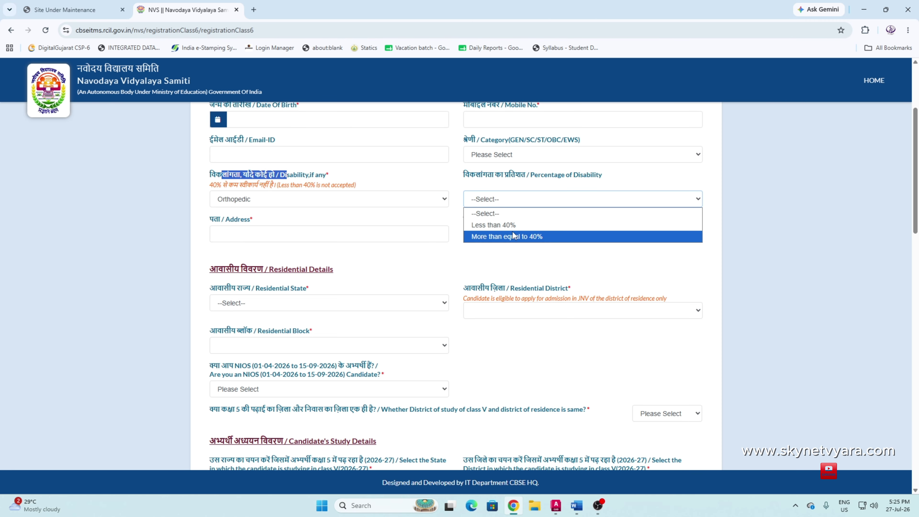
click(512, 215)
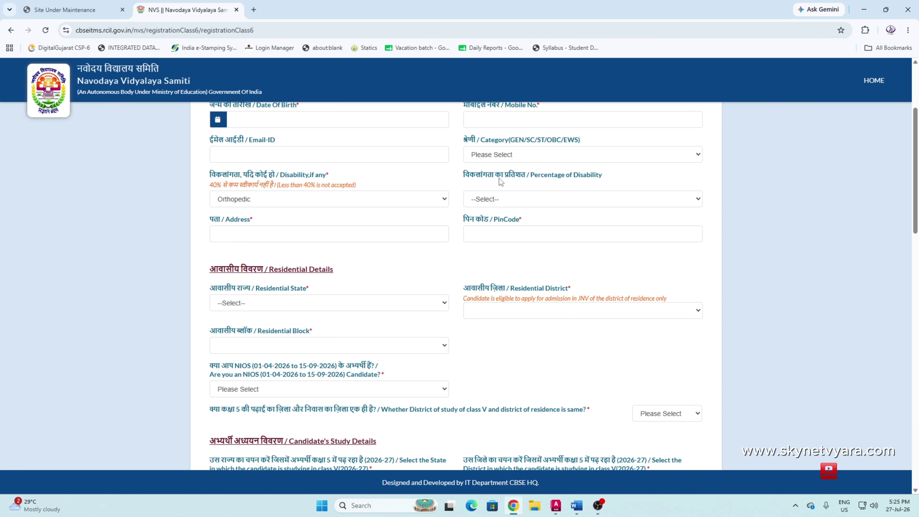
click(376, 202)
click(343, 213)
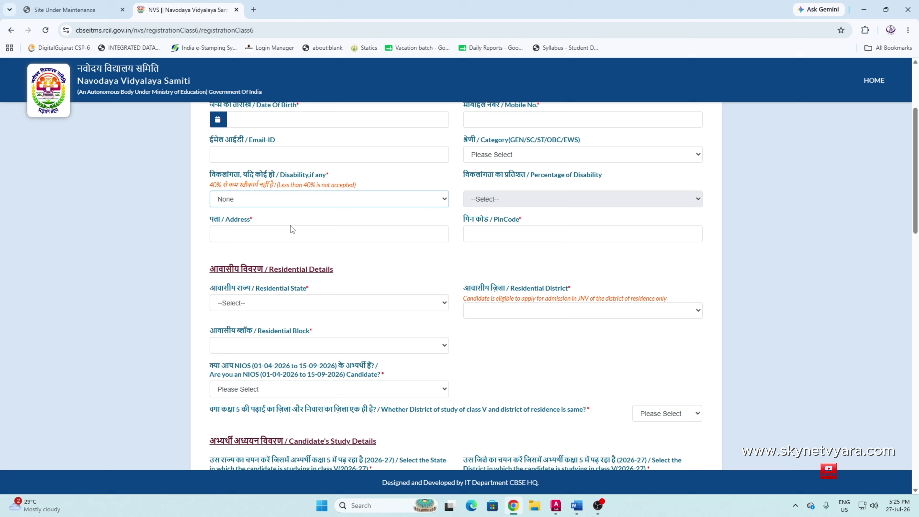
Review the Address and PinCode fields, leaving both empty.
click(241, 231)
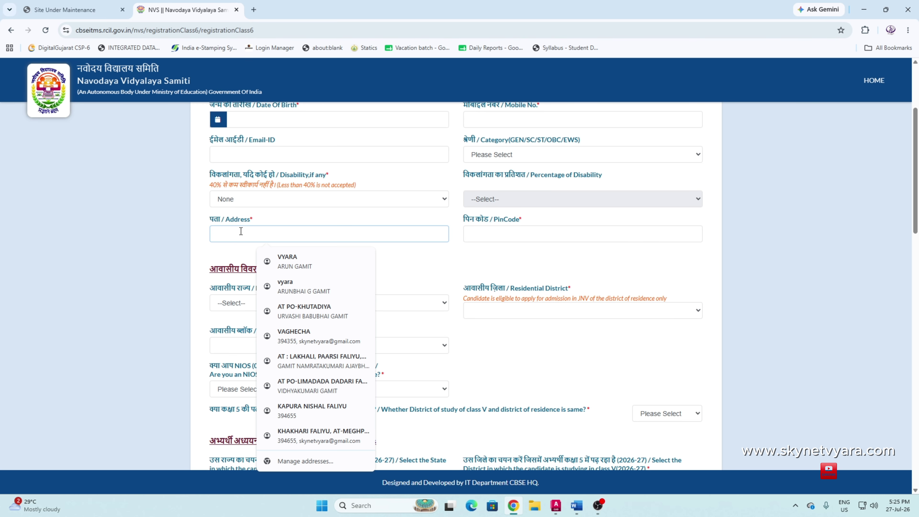
drag(250, 220, 220, 219)
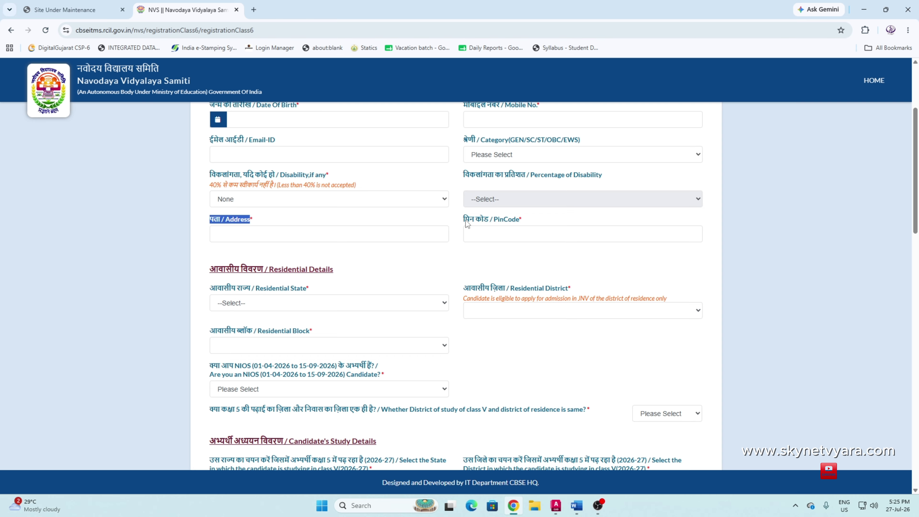
drag(466, 220, 539, 220)
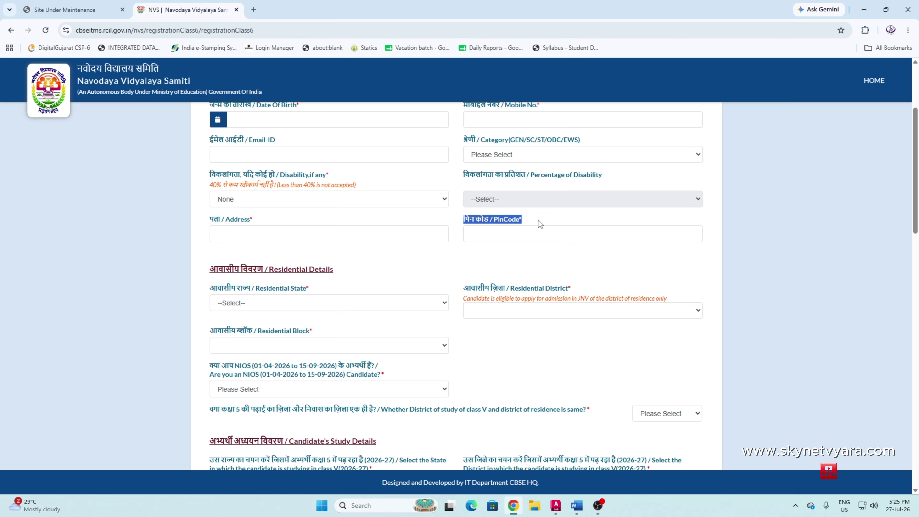
click(533, 231)
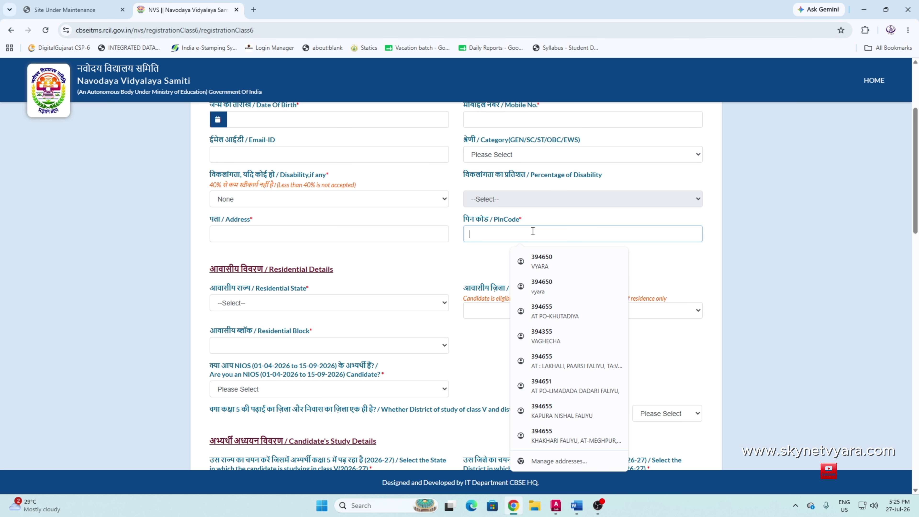
click(462, 254)
Set the Residential State to GUJARAT in the Residential Details section.
scroll(425, 257, down, 3)
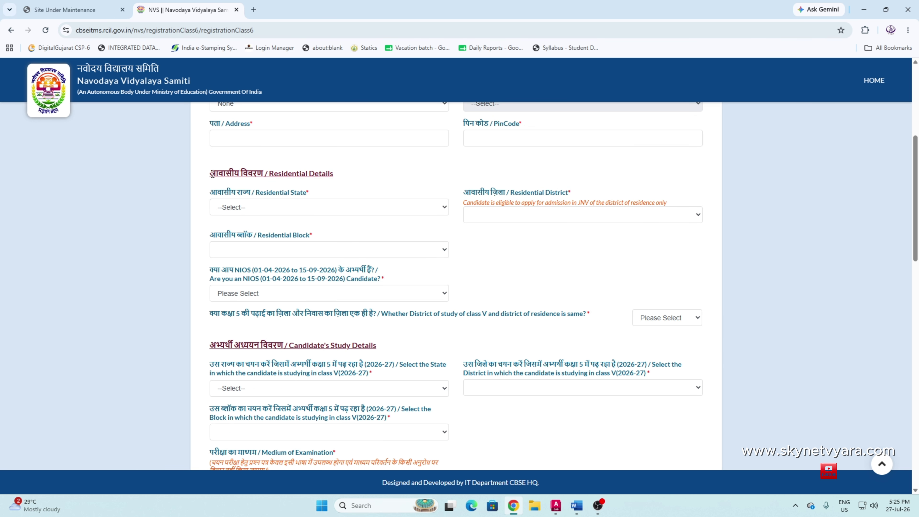
drag(218, 176, 314, 184)
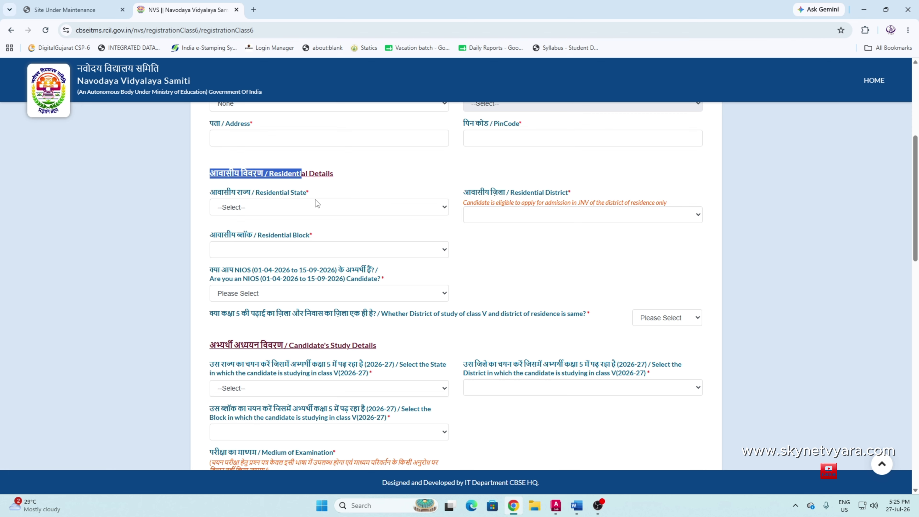
click(208, 196)
drag(209, 196, 256, 197)
click(296, 211)
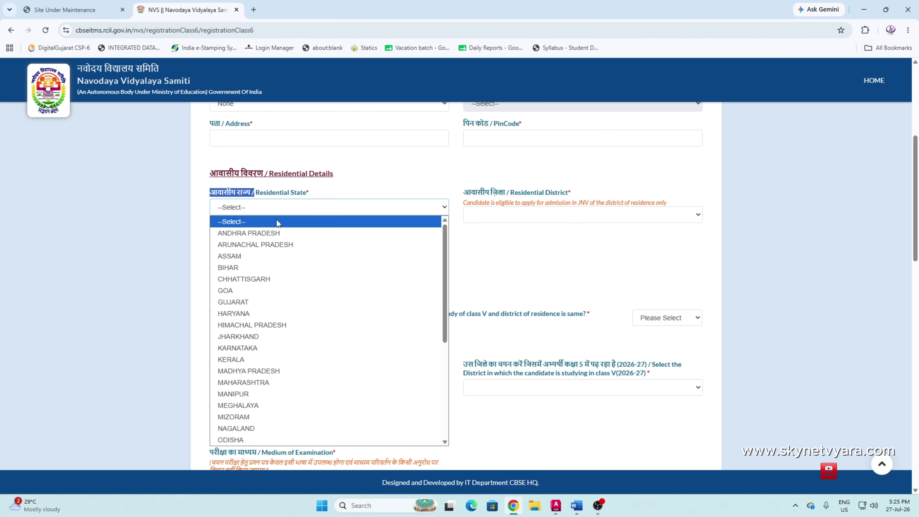
click(268, 303)
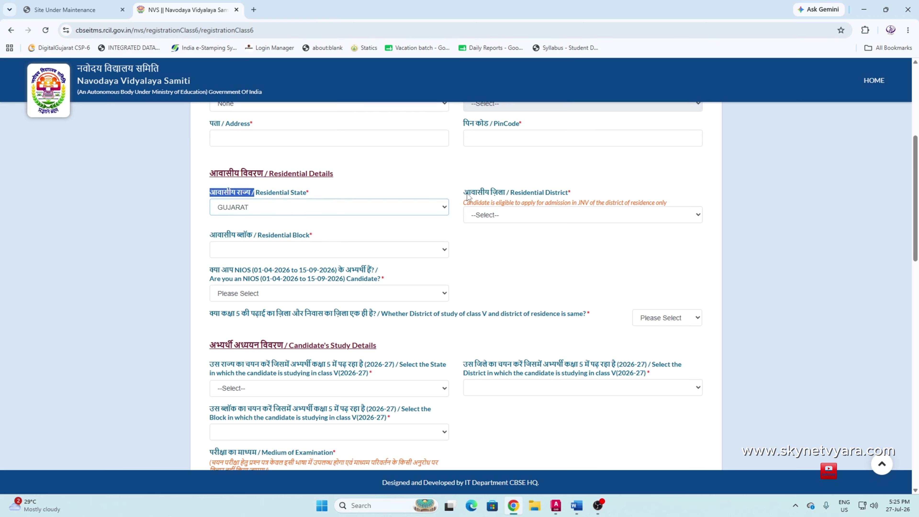
Set the Residential District to TAPI from the list of Gujarat districts.
drag(464, 192, 511, 197)
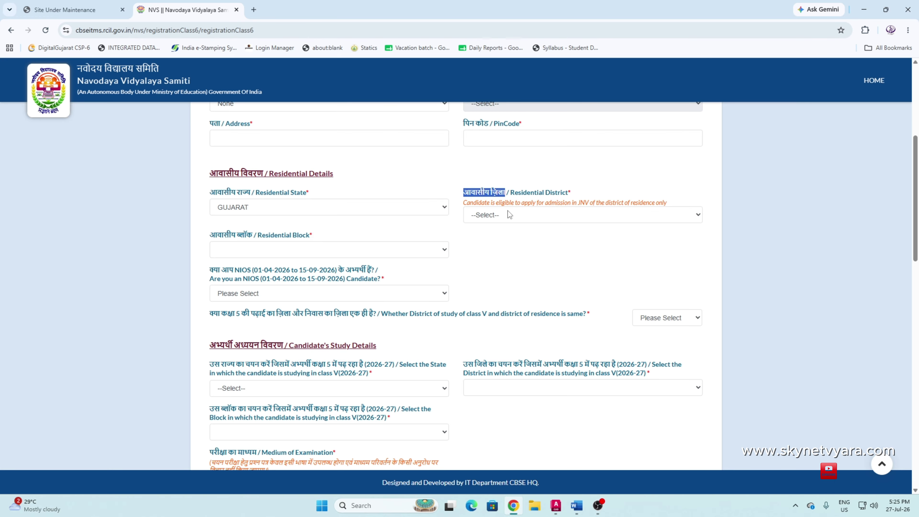
click(494, 215)
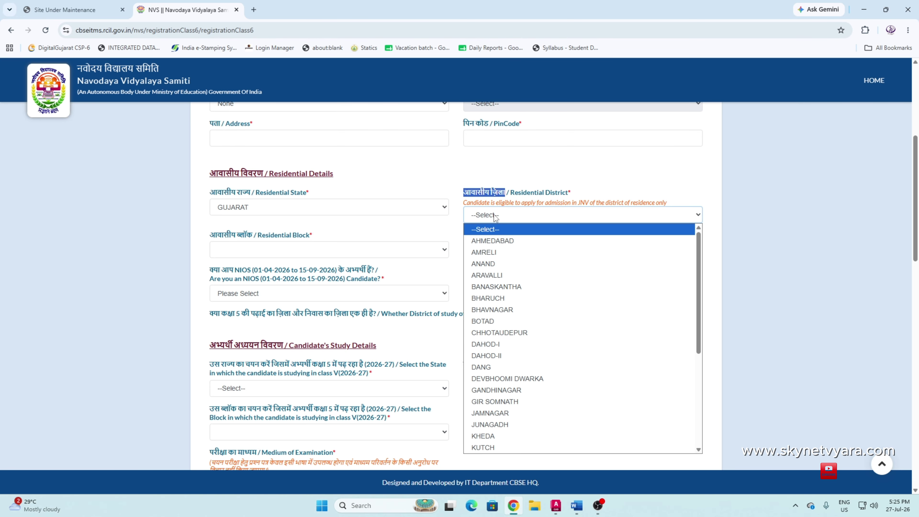
scroll(512, 301, down, 5)
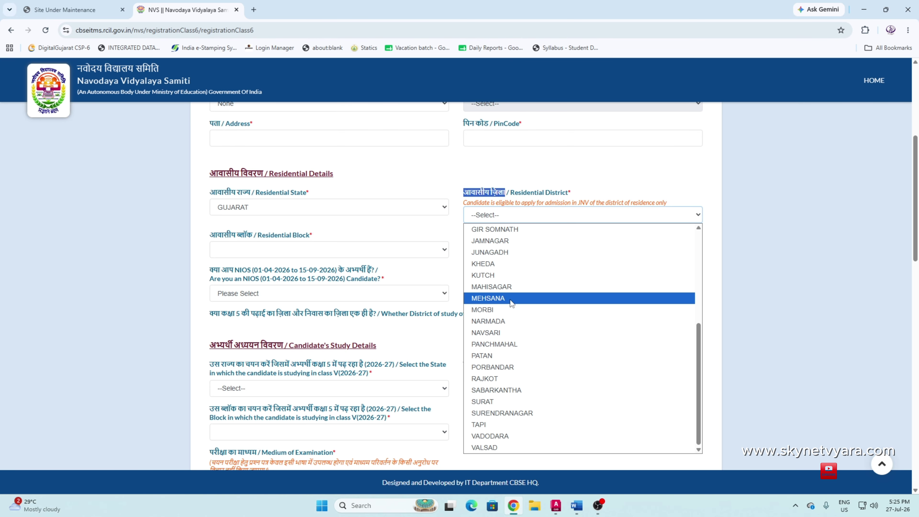
scroll(512, 303, up, 5)
scroll(510, 300, down, 5)
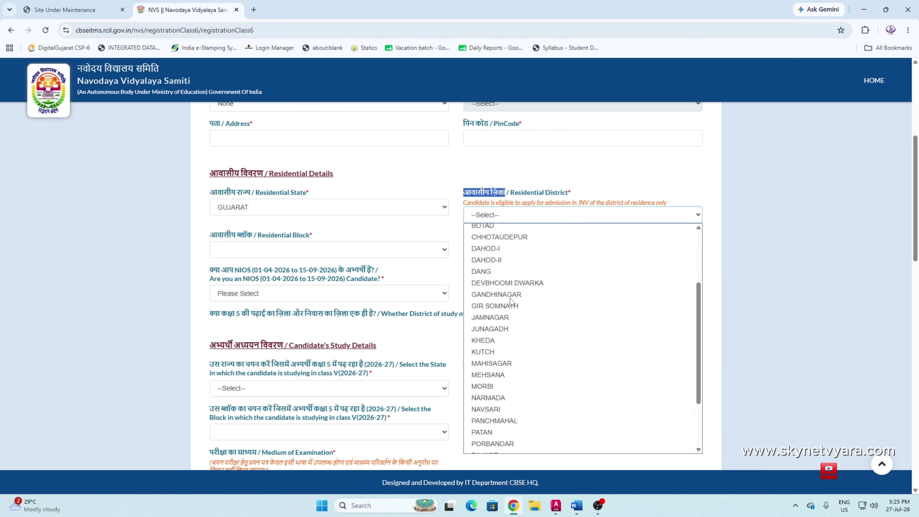
click(498, 425)
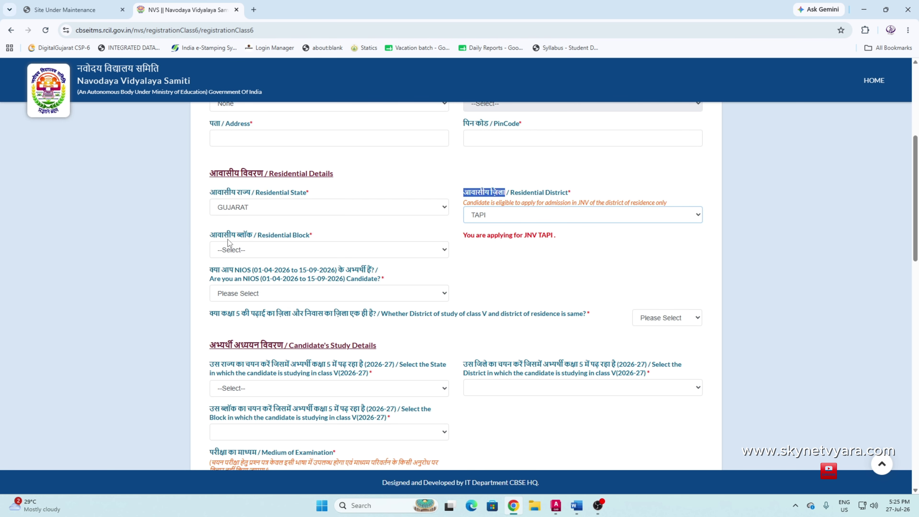
Set the Residential Block to VYARA.
drag(217, 237, 253, 237)
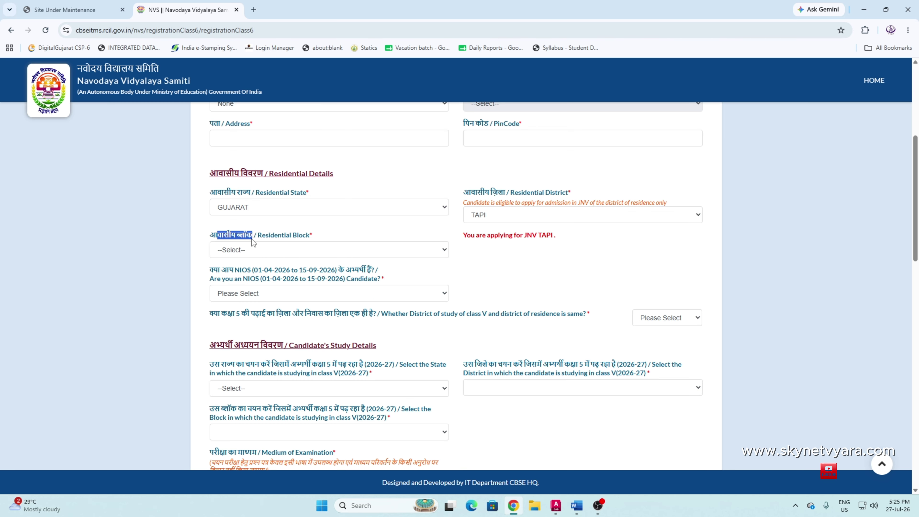
click(270, 254)
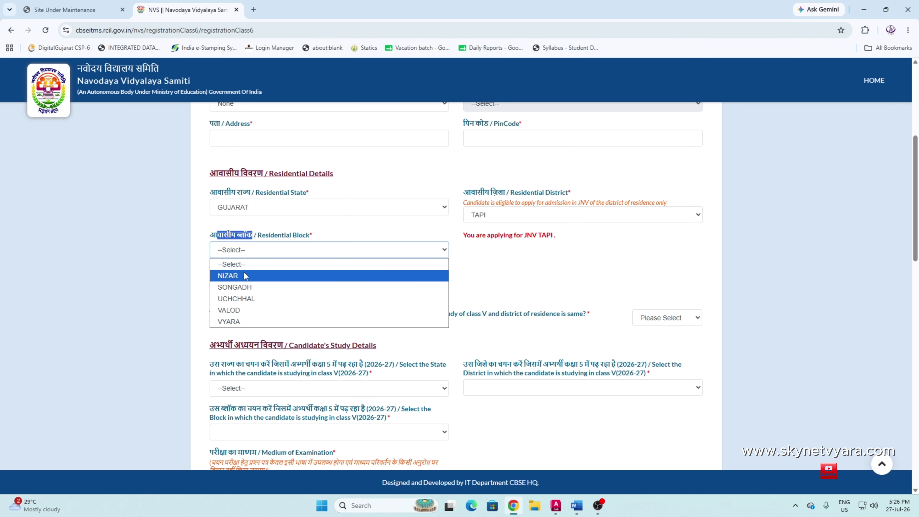
click(243, 321)
Answer No to the question about being an NIOS (01-04-2026 to 15-09-2026) candidate.
scroll(307, 316, down, 1)
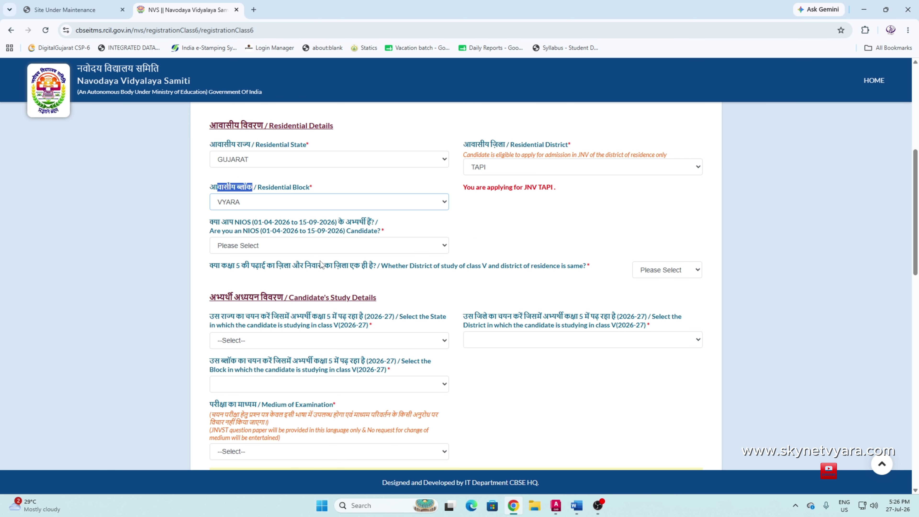
drag(233, 228, 381, 224)
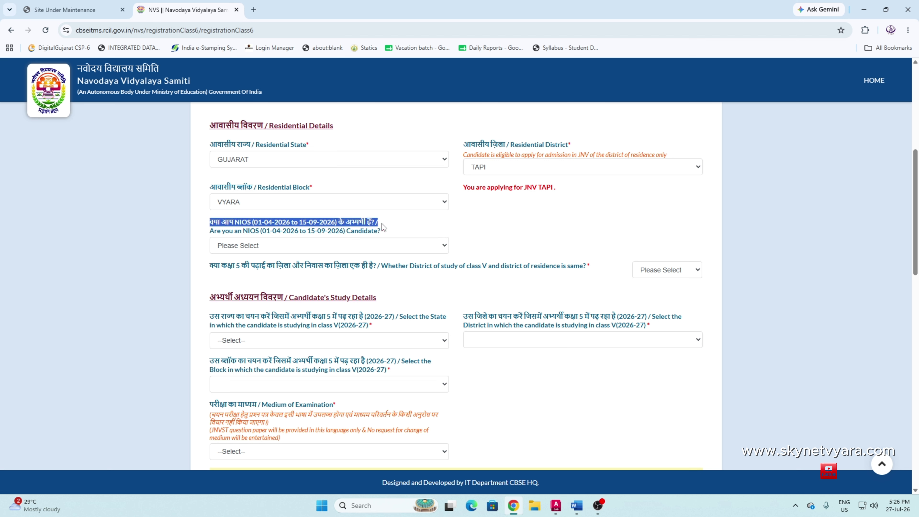
click(380, 249)
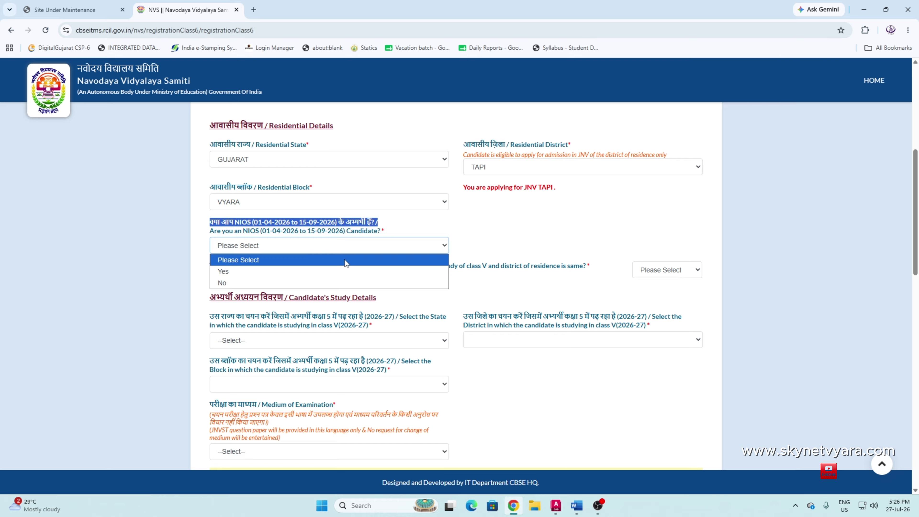
click(345, 282)
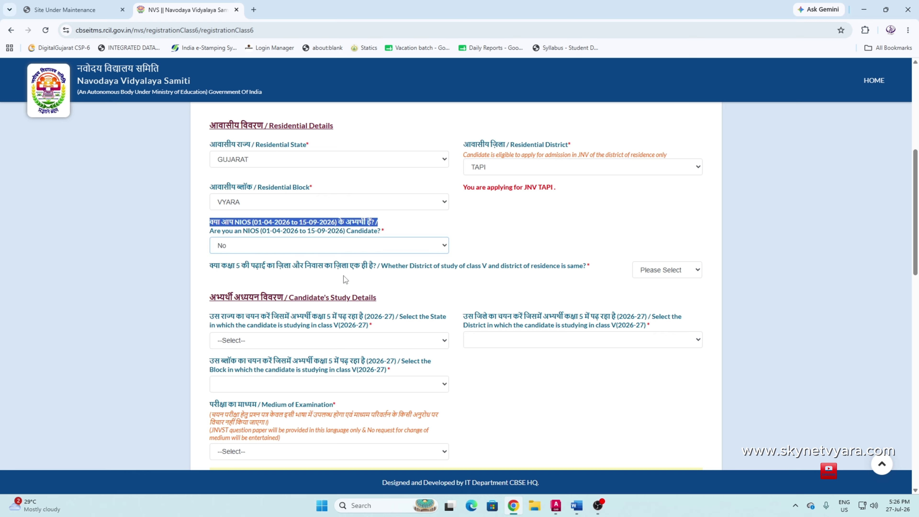
Answer Yes to whether the district of class V study and the district of residence are the same.
double_click(216, 266)
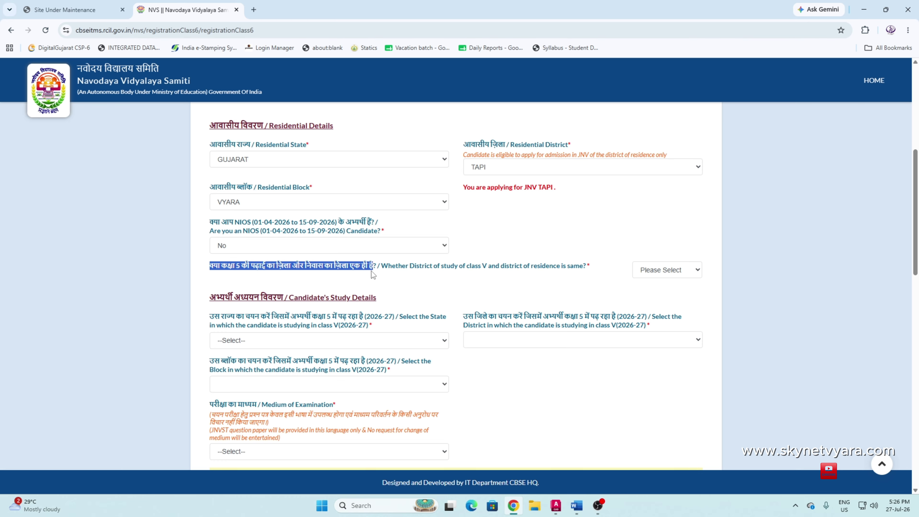
click(400, 271)
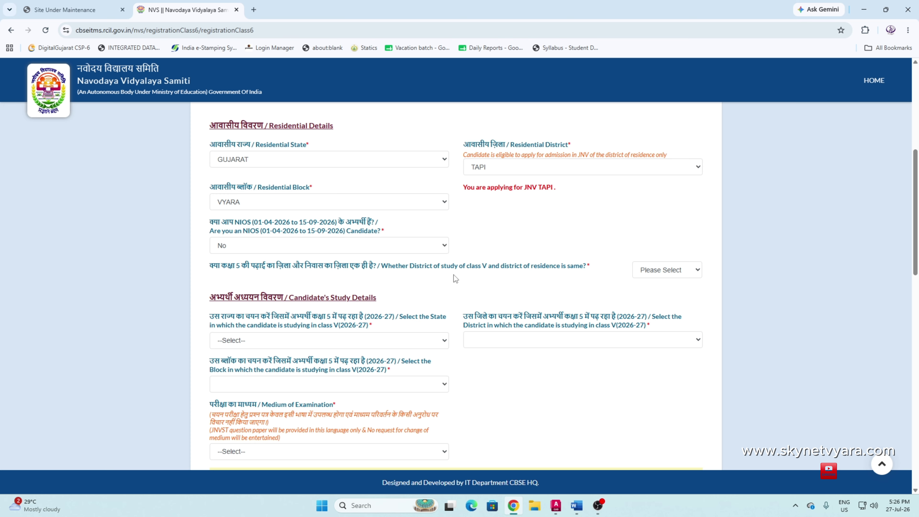
drag(400, 266, 538, 277)
click(675, 272)
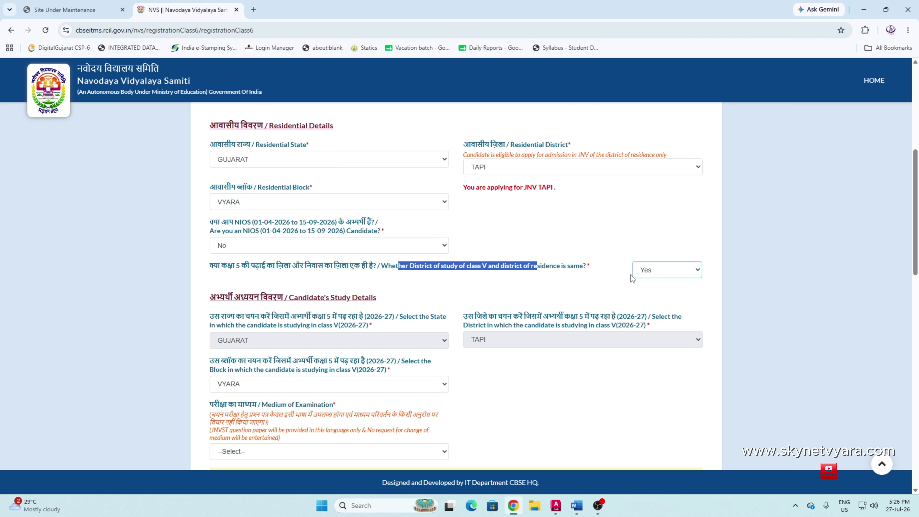
click(648, 271)
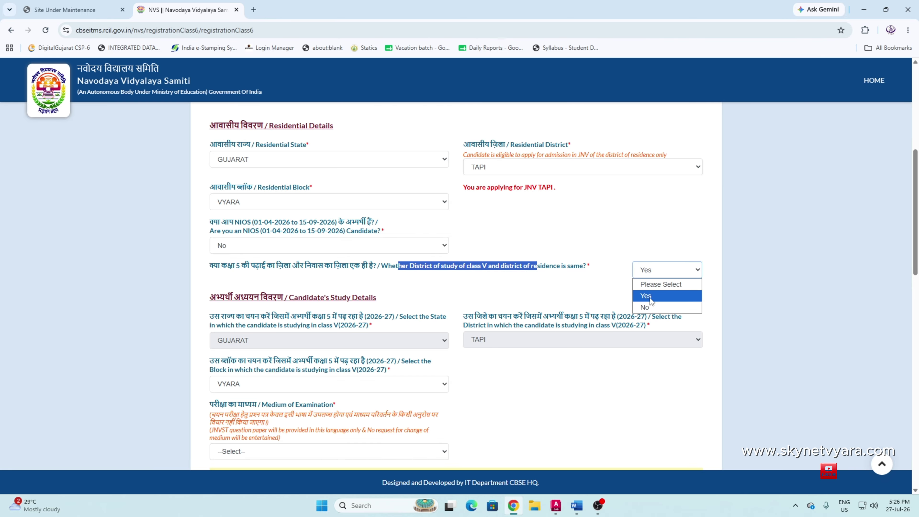
click(645, 295)
Switch the same-district answer to No to check the candidate's study state and district fields, and restore it to Yes.
scroll(415, 284, down, 3)
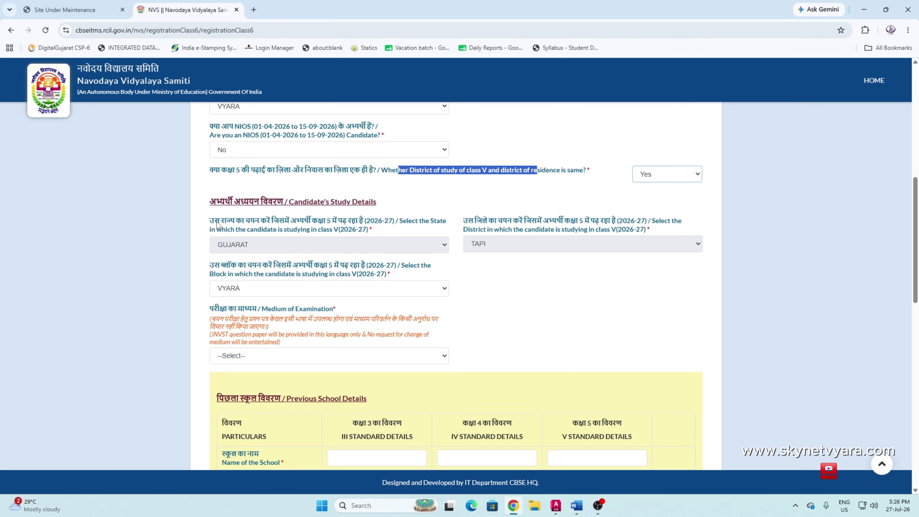
click(658, 178)
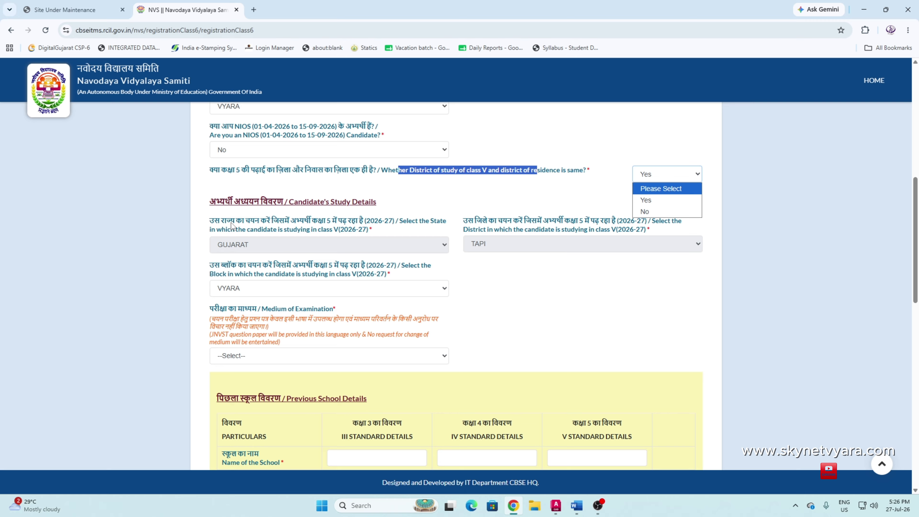
drag(221, 222, 369, 229)
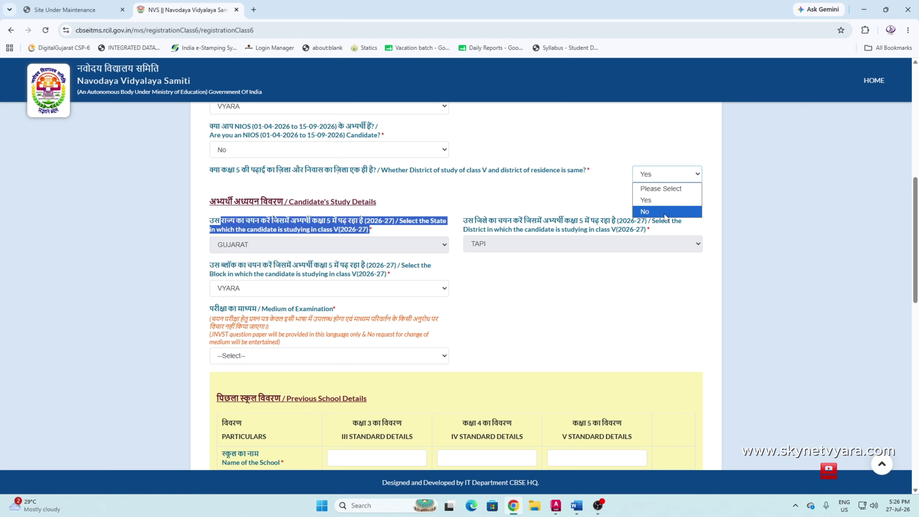
click(667, 211)
click(353, 234)
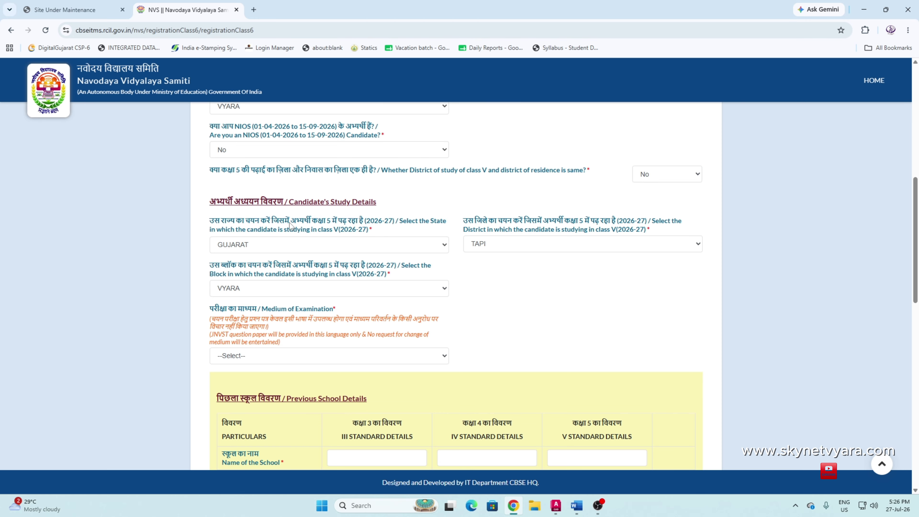
click(658, 178)
click(650, 200)
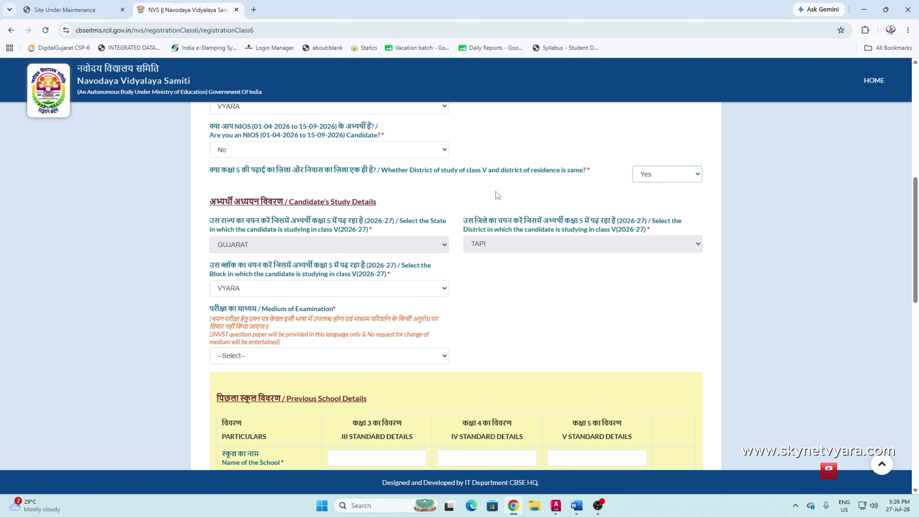
Set the Medium of Examination to GUJARATI in the Candidate's Study Details.
scroll(362, 218, down, 2)
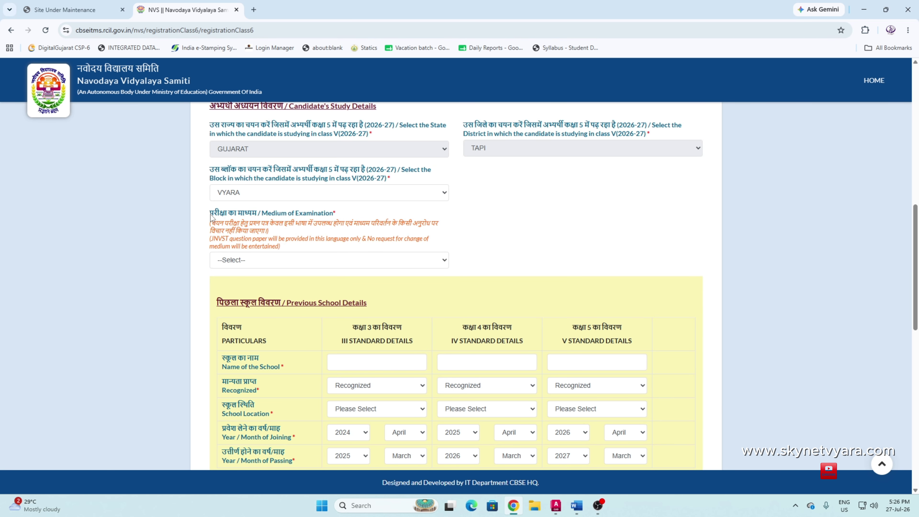
drag(211, 214, 263, 223)
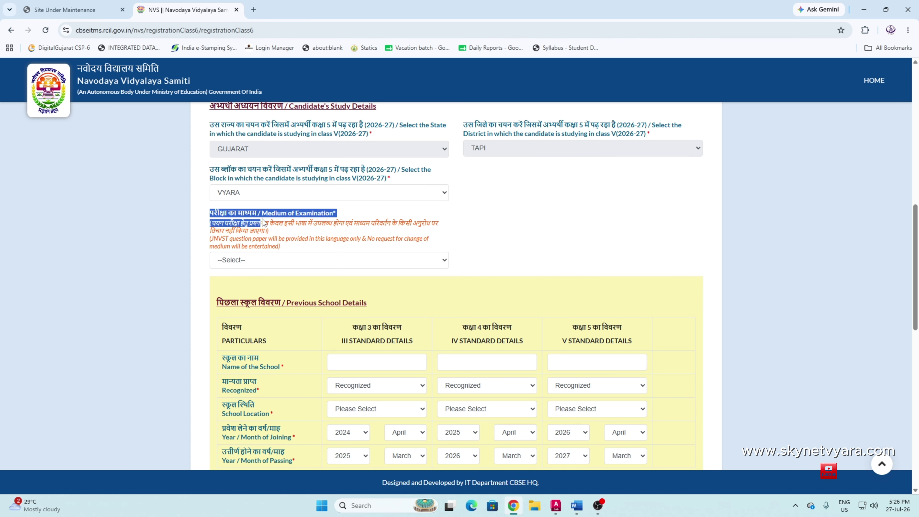
scroll(265, 218, down, 1)
click(267, 212)
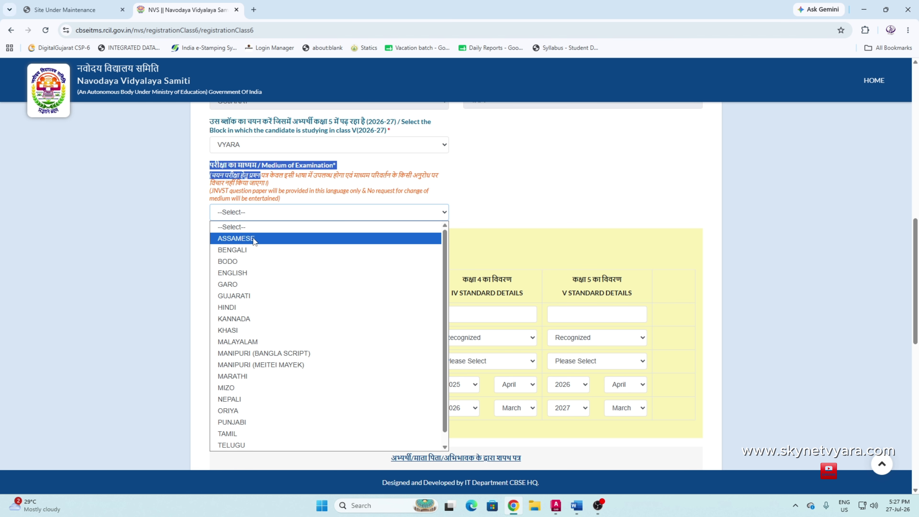
click(254, 299)
Review the III, IV and V standard columns of Previous School Details and their school name fields, leaving the names empty.
scroll(275, 289, down, 2)
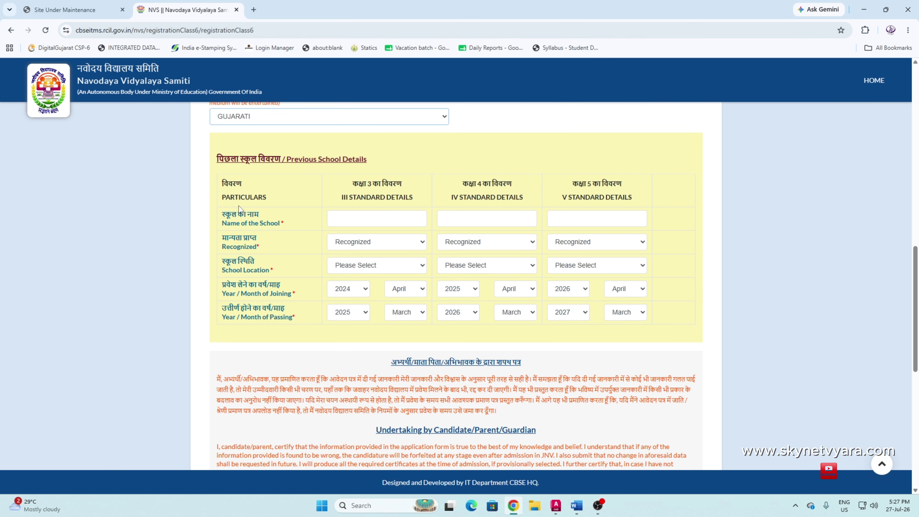
drag(343, 197, 402, 197)
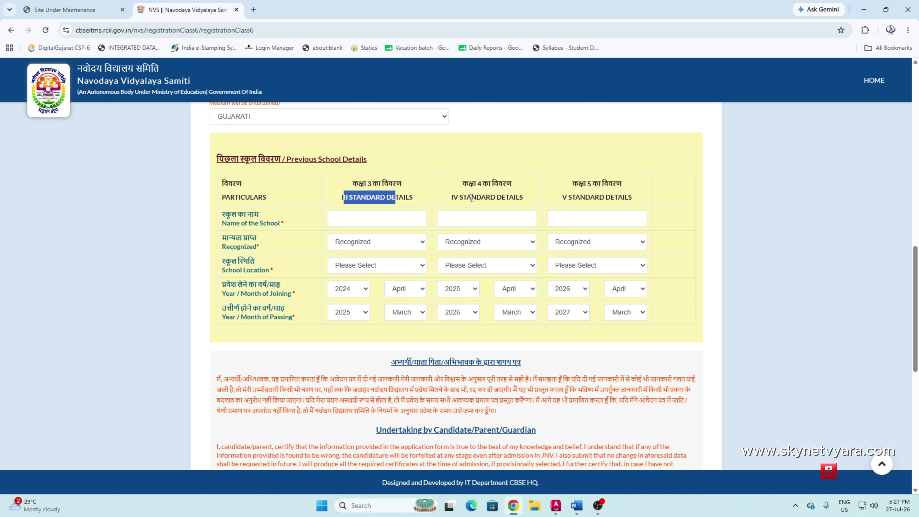
drag(466, 197, 622, 200)
click(367, 194)
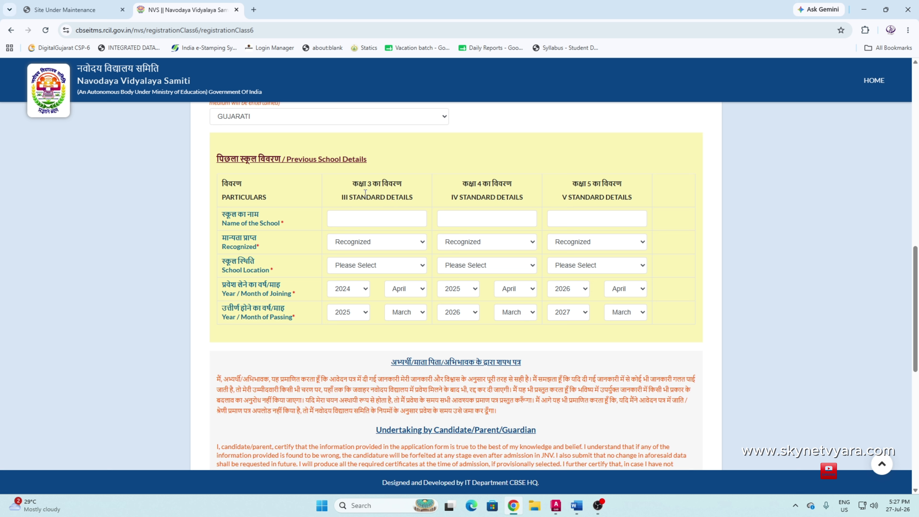
drag(224, 216, 259, 216)
click(358, 217)
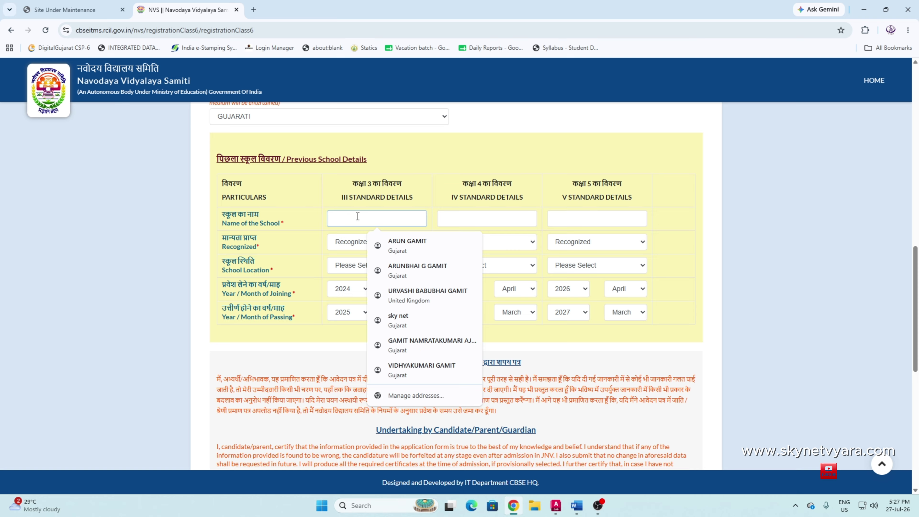
click(468, 217)
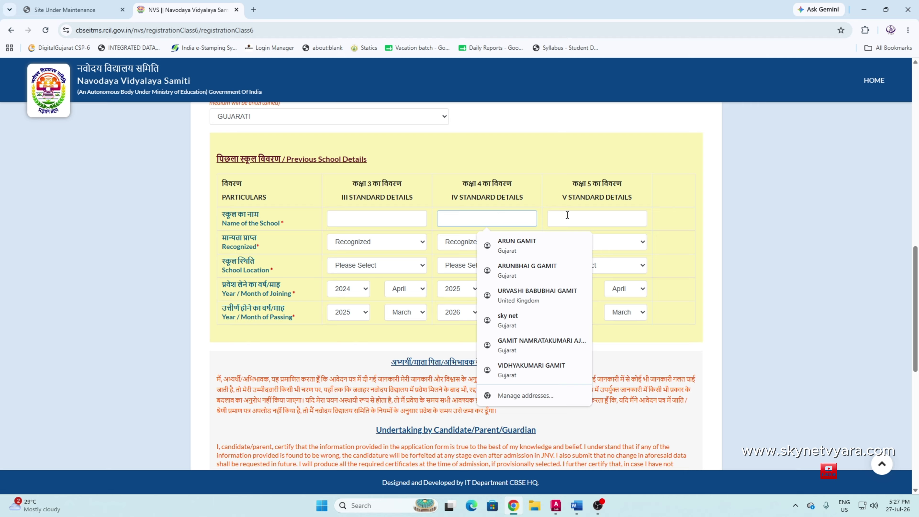
click(624, 217)
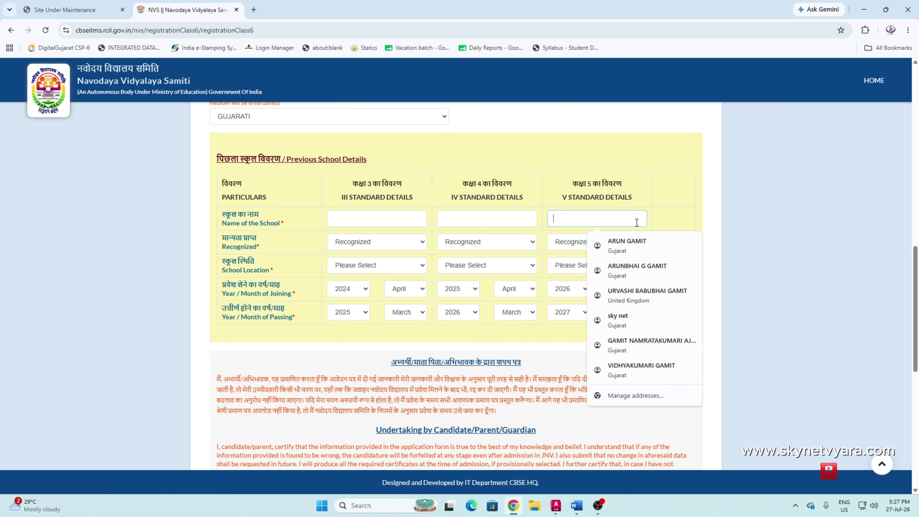
Check the Recognized options for the III, IV and V standard schools without changing the selections.
drag(222, 241, 265, 240)
click(364, 247)
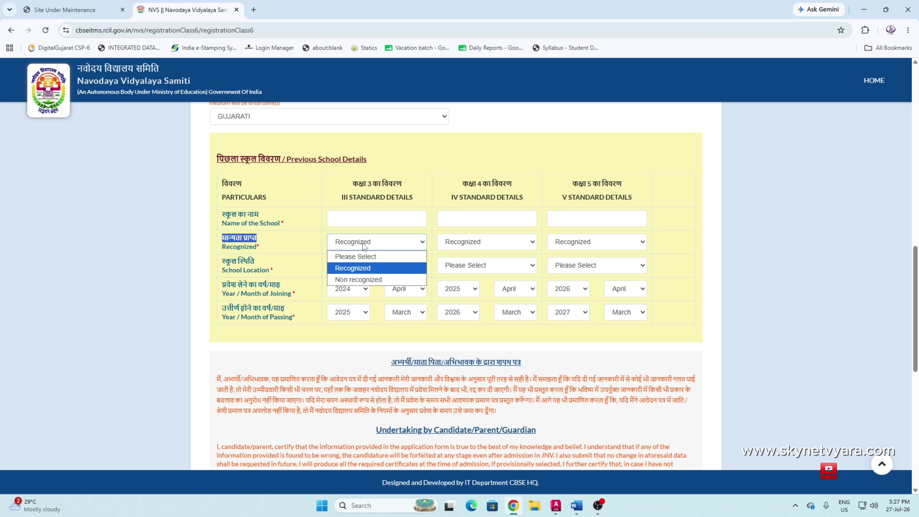
click(453, 242)
click(562, 248)
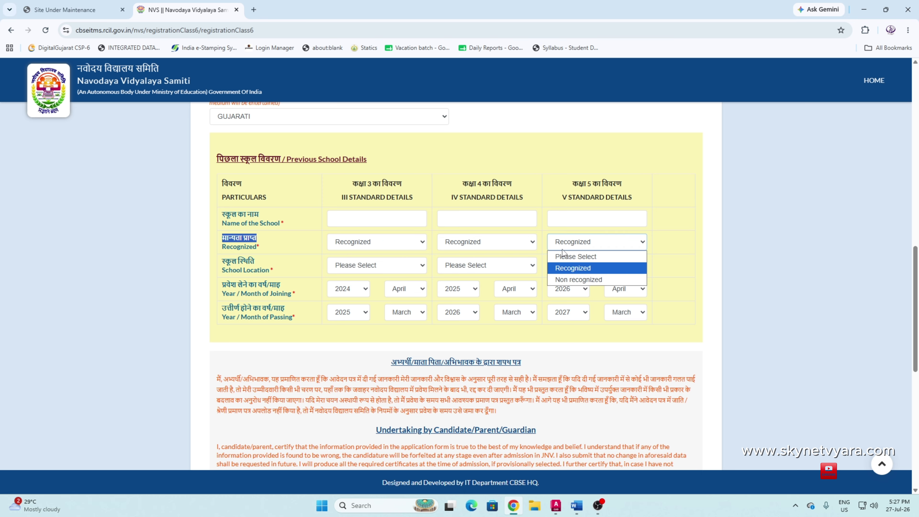
Set the School Location to Rural for the III, IV and V standard schools in Previous School Details.
click(278, 253)
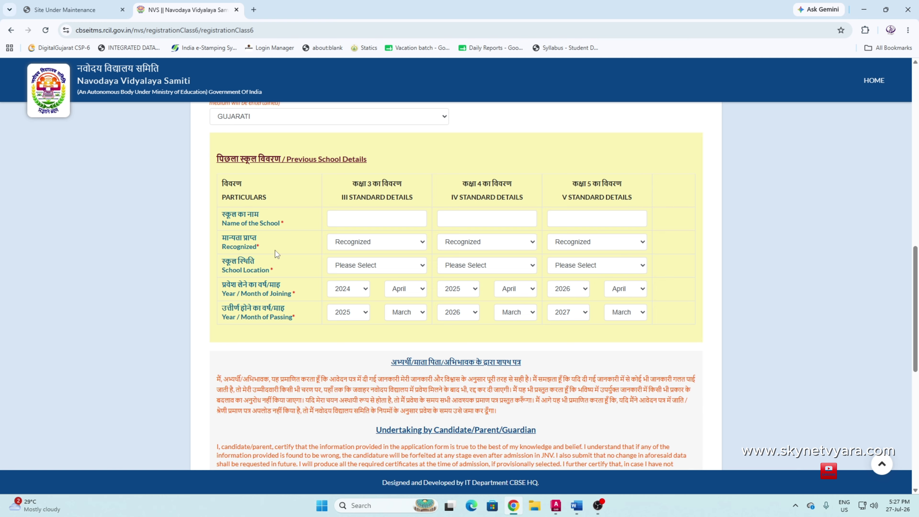
drag(221, 266, 266, 270)
click(361, 269)
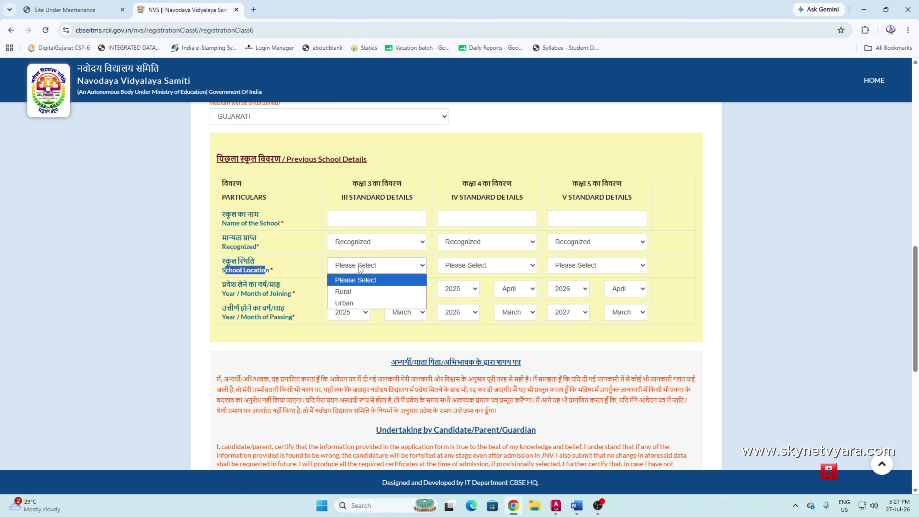
click(357, 294)
click(466, 270)
click(461, 290)
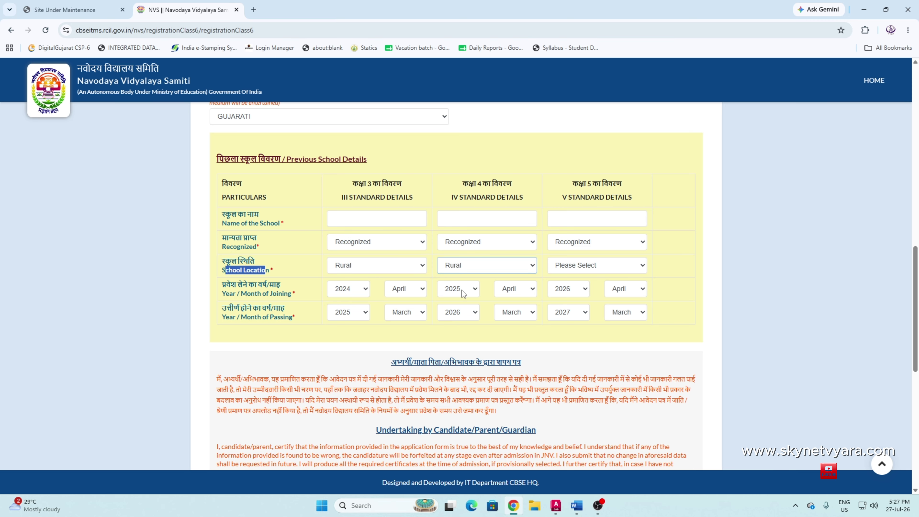
click(588, 268)
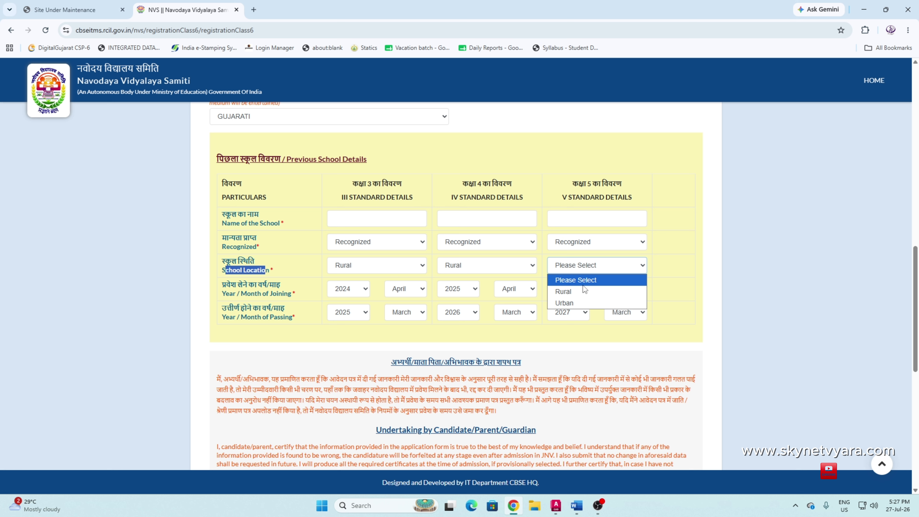
click(583, 291)
Set the month of joining to June for the III, IV and V standards, and check the Year / Month of Passing row.
click(255, 281)
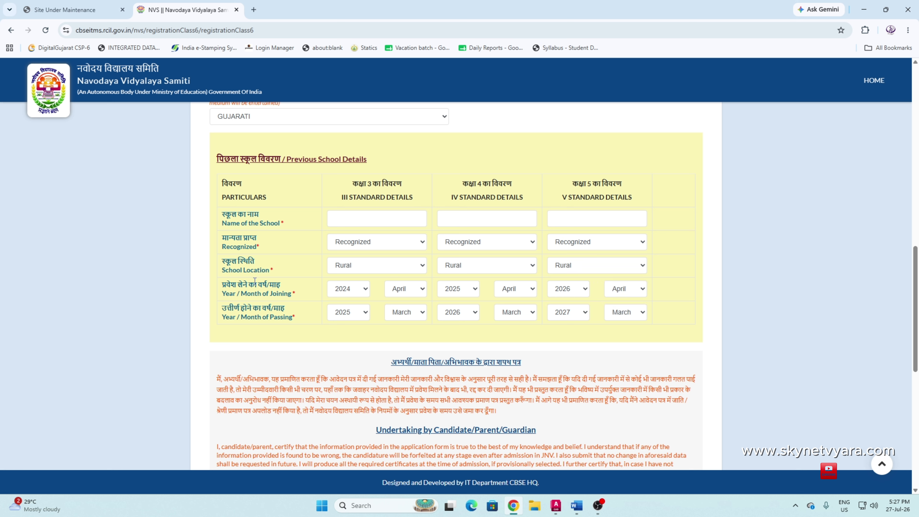
drag(222, 289, 292, 291)
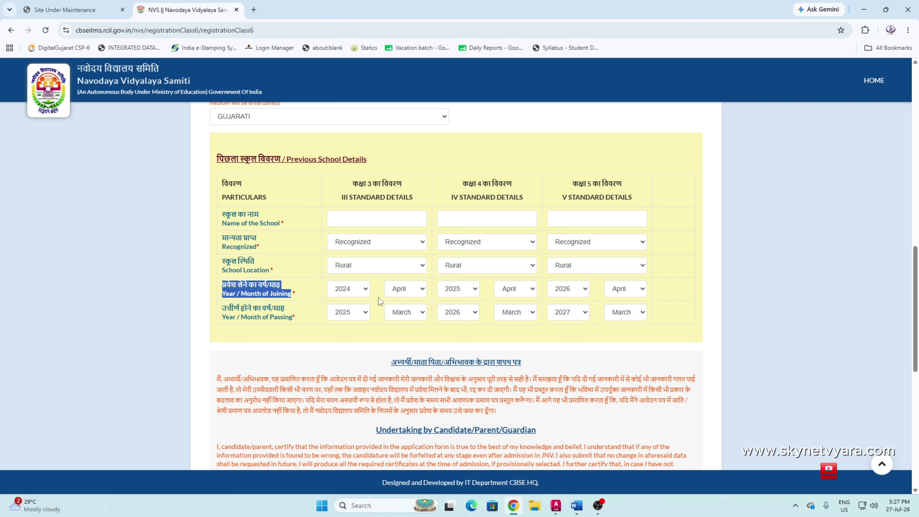
click(405, 290)
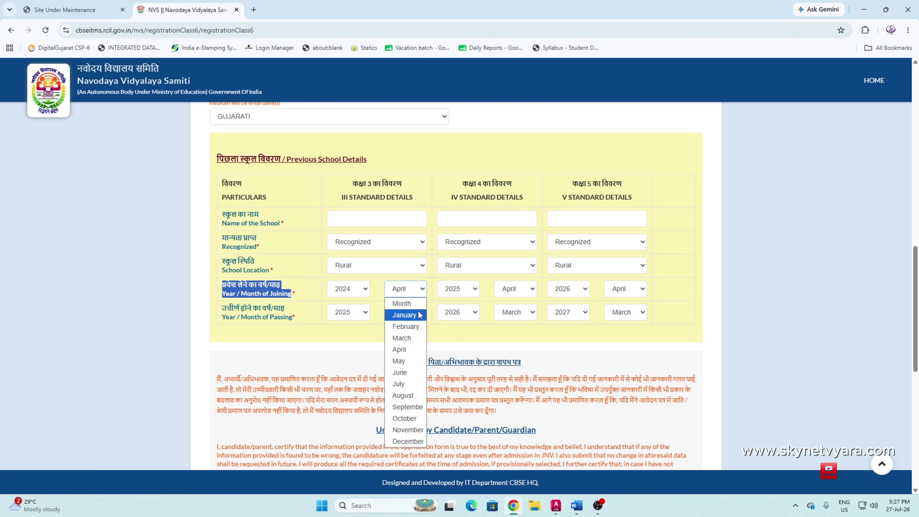
click(413, 372)
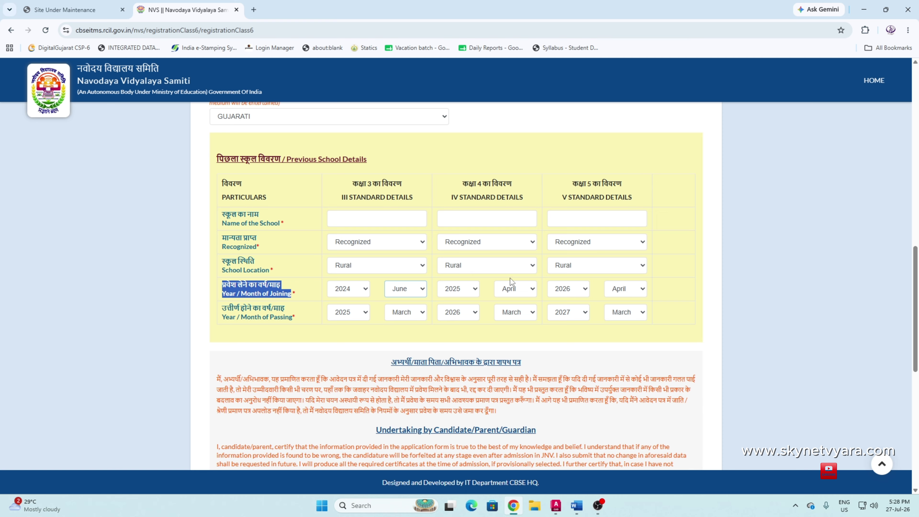
click(512, 290)
click(516, 373)
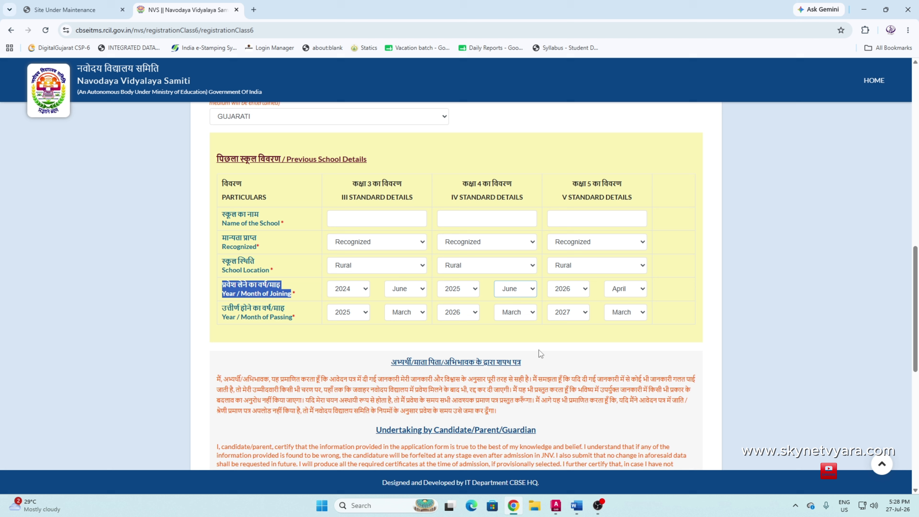
click(620, 290)
click(627, 373)
drag(223, 309, 284, 316)
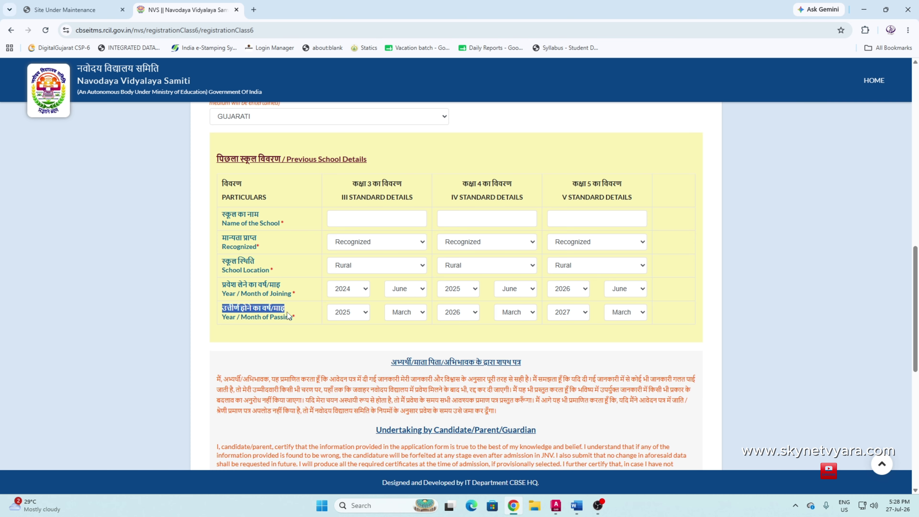
click(287, 311)
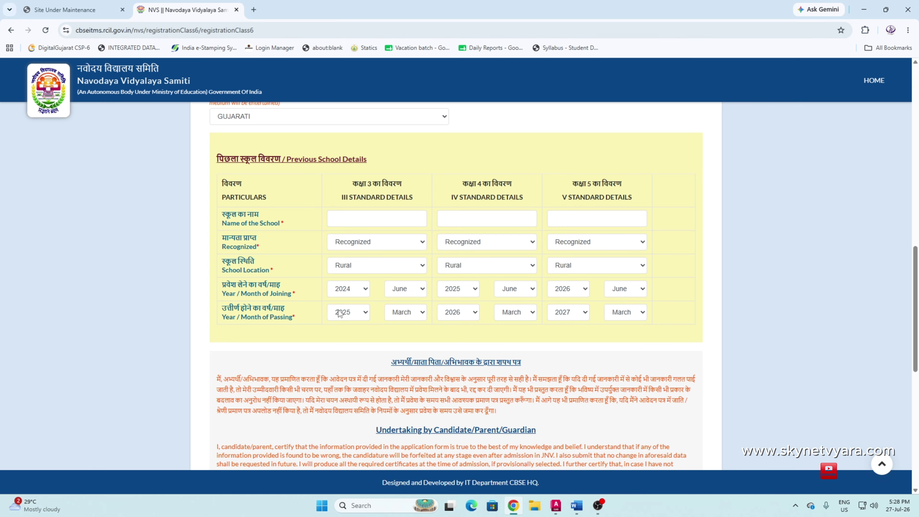
Review the file size and format requirements for uploading the candidate's photo and the candidate's signature.
scroll(444, 330, down, 5)
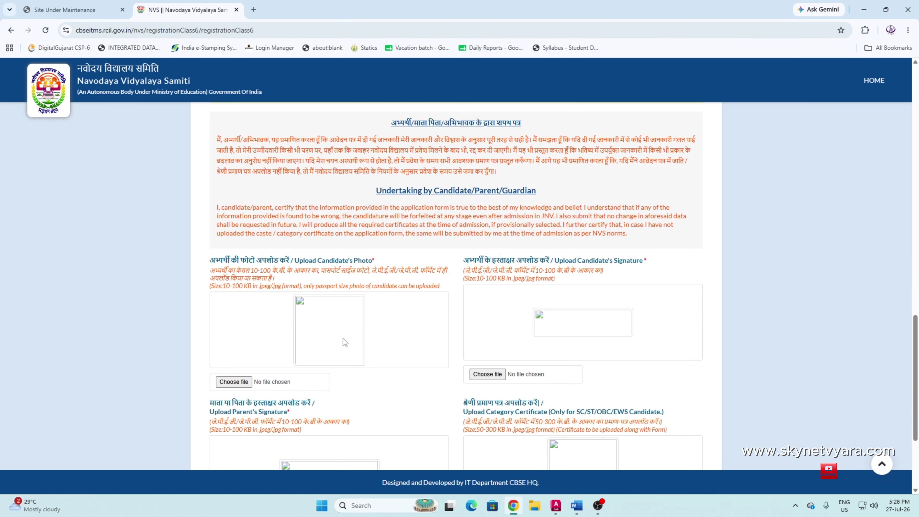
drag(210, 260, 373, 267)
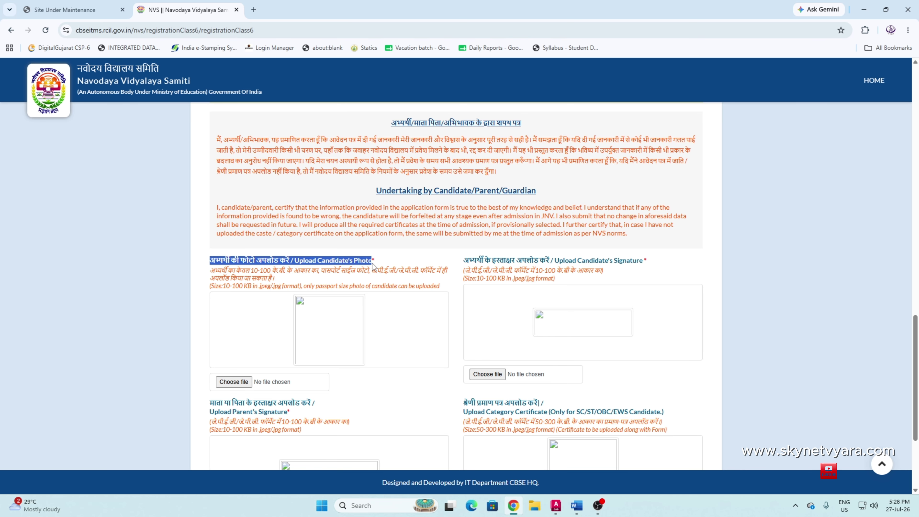
scroll(370, 268, down, 1)
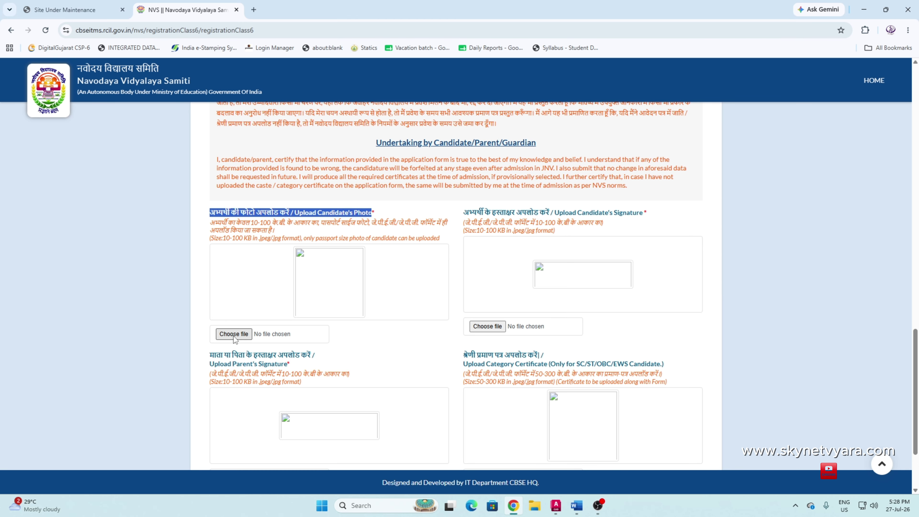
drag(252, 224, 362, 231)
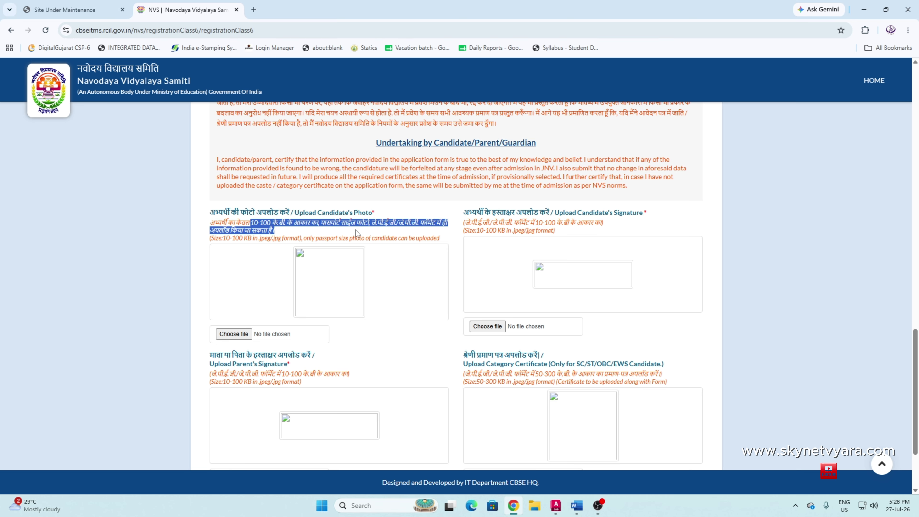
click(467, 214)
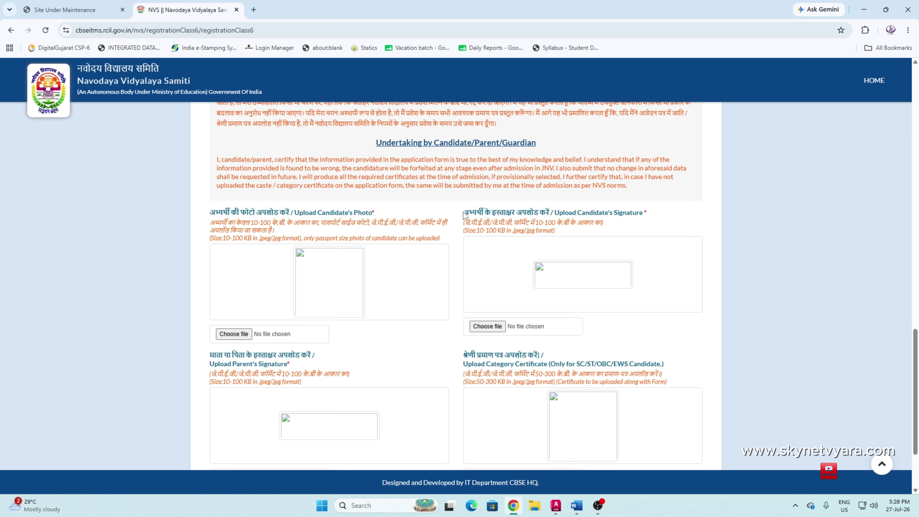
drag(464, 214, 560, 214)
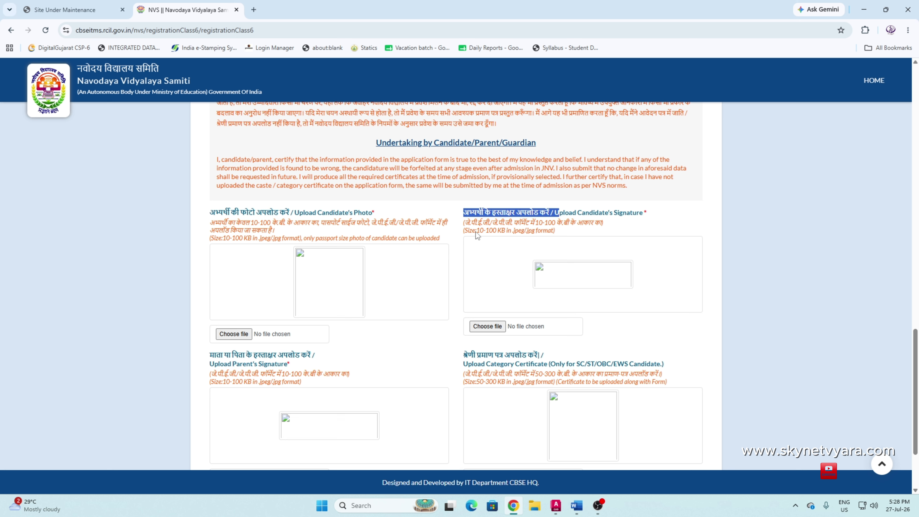
drag(477, 232, 538, 233)
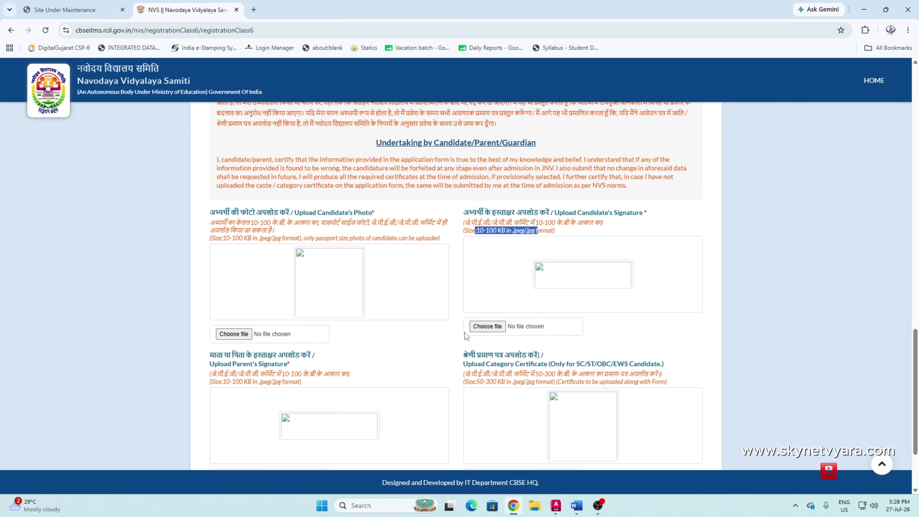
Review the upload requirements for the parent's signature and for the category certificate of SC/ST/OBC/EWS candidates.
scroll(255, 346, down, 3)
drag(211, 262, 315, 263)
drag(219, 268, 280, 272)
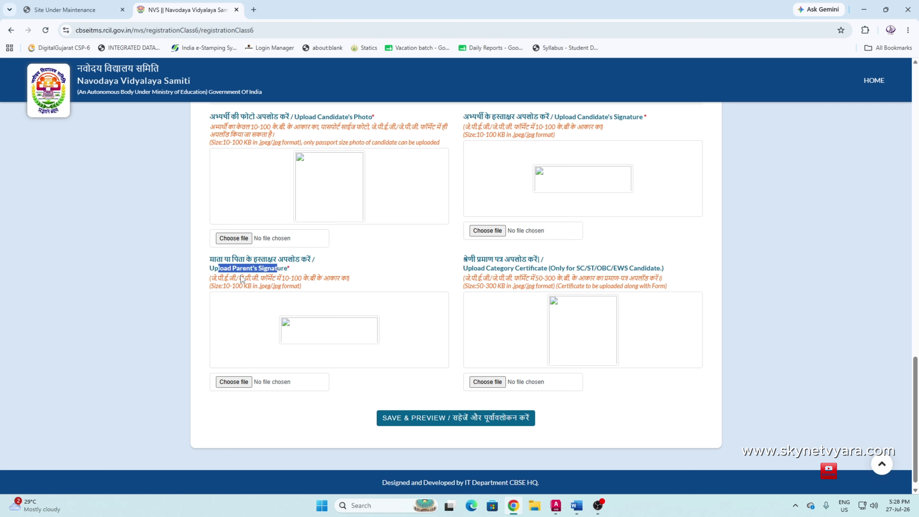
click(225, 286)
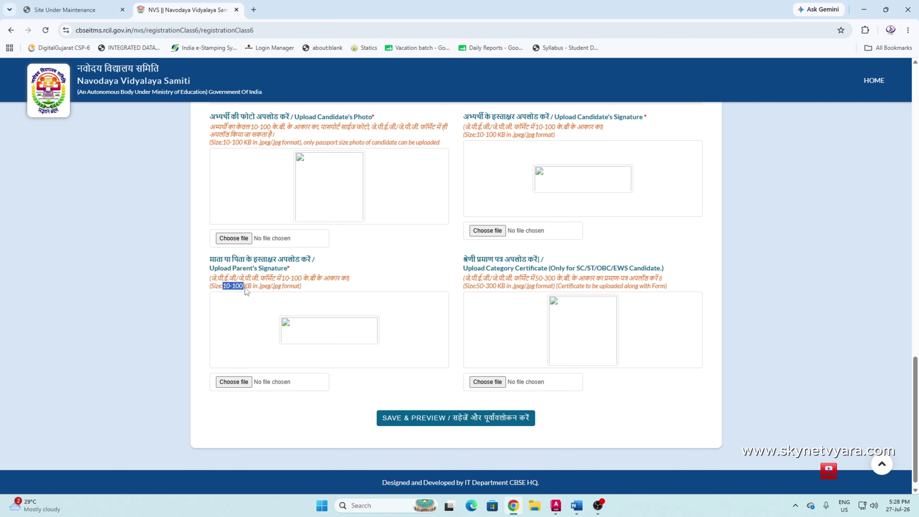
drag(245, 288, 290, 286)
click(512, 272)
drag(478, 270, 571, 274)
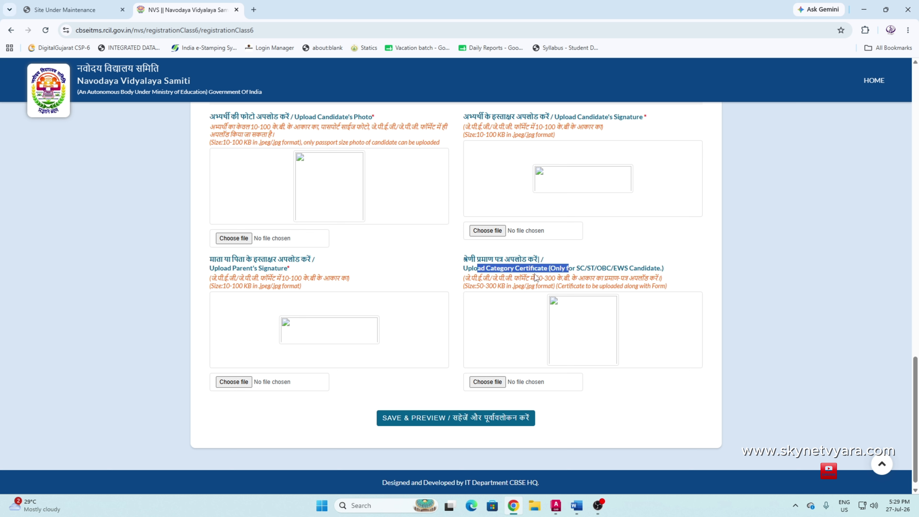
click(525, 268)
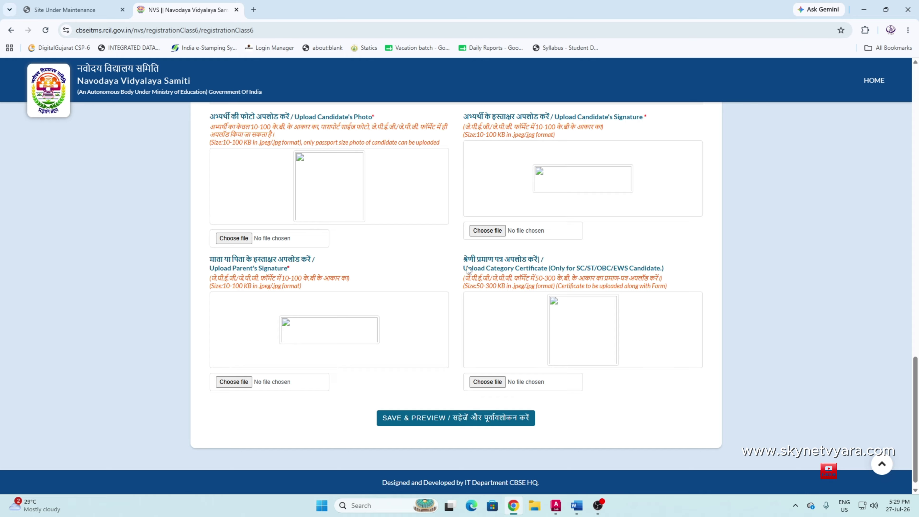
drag(468, 269, 576, 269)
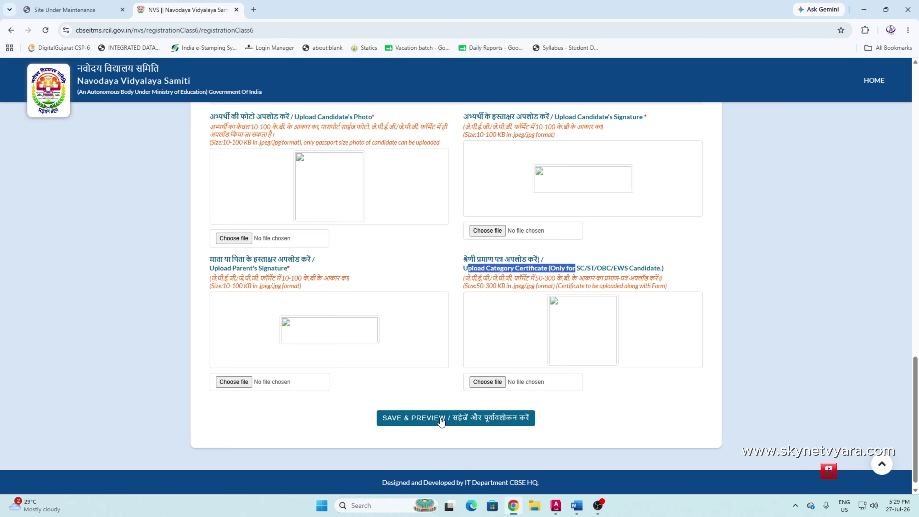